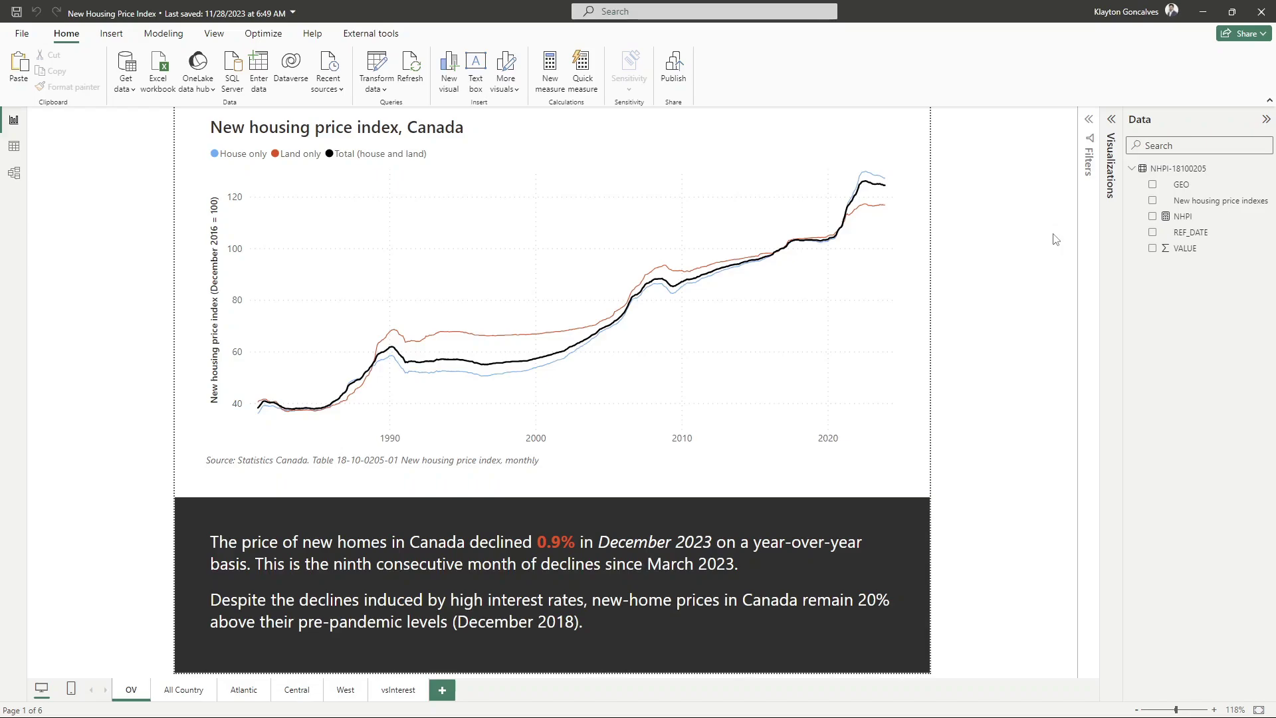
View the All Country map page, and return to the OV page
left_click(184, 691)
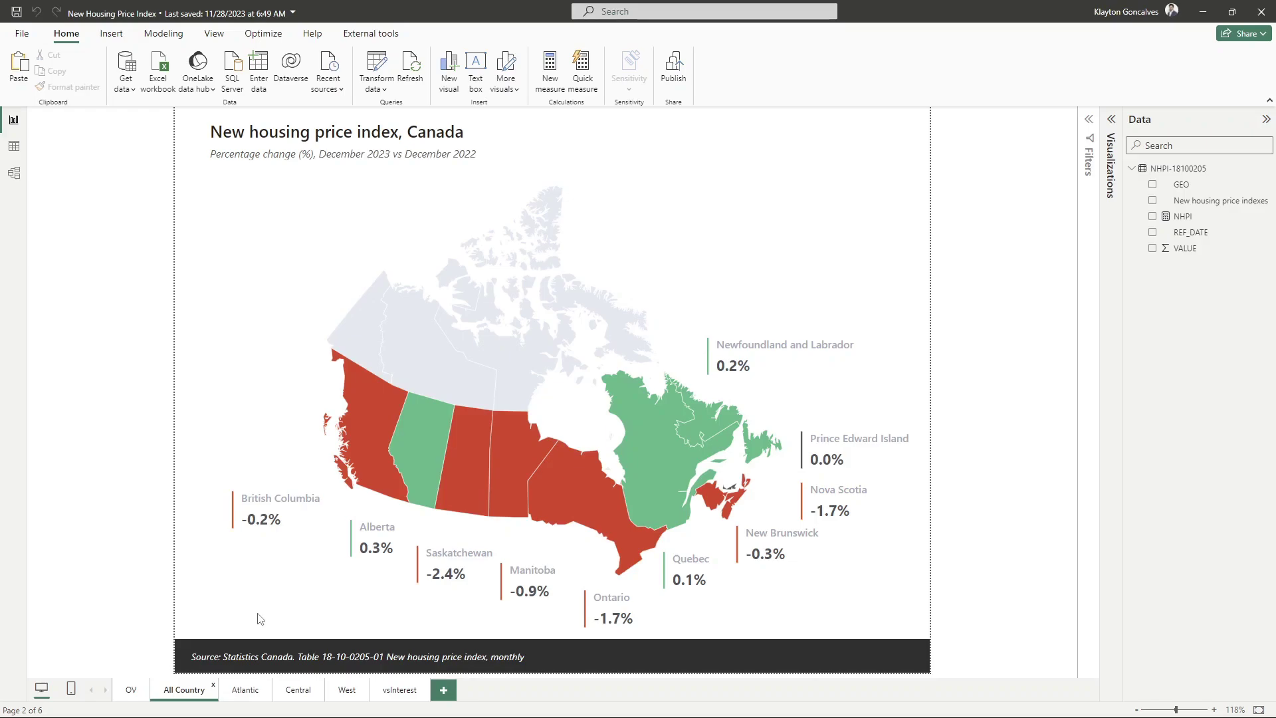
left_click(130, 689)
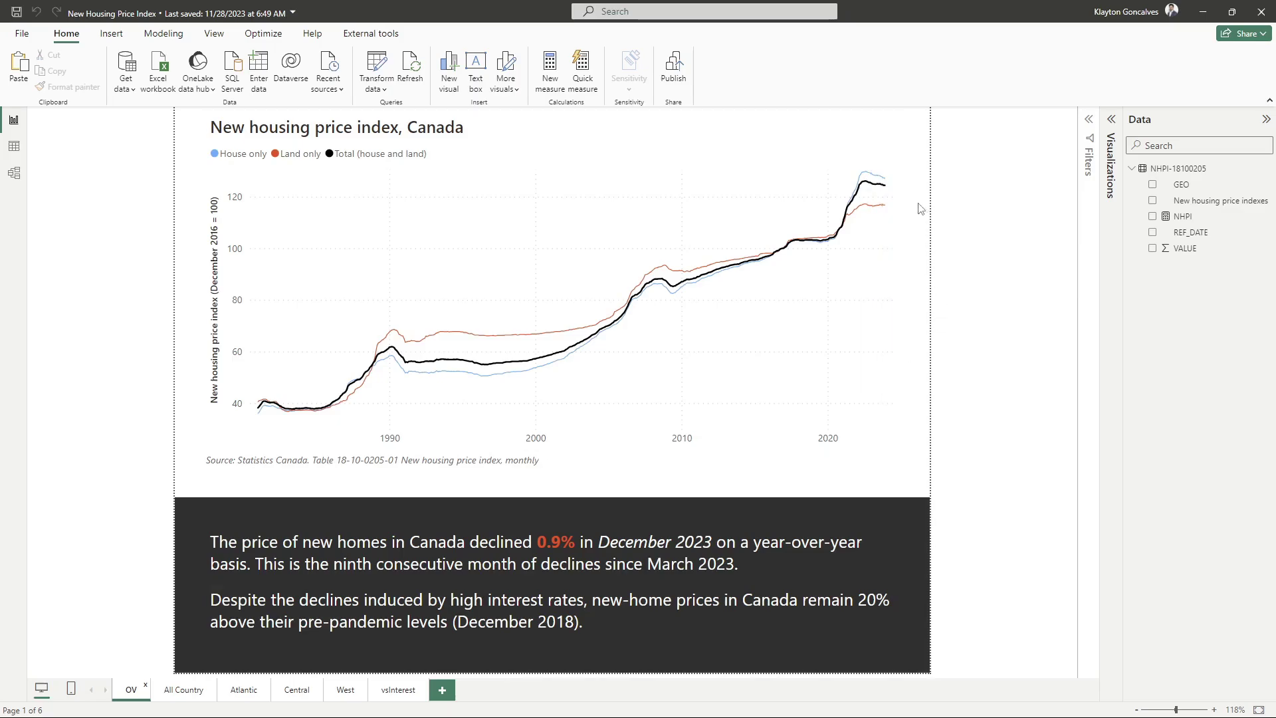
Inspect the formula of the existing NHPI measure
mouse_move(888, 209)
left_click(1198, 221)
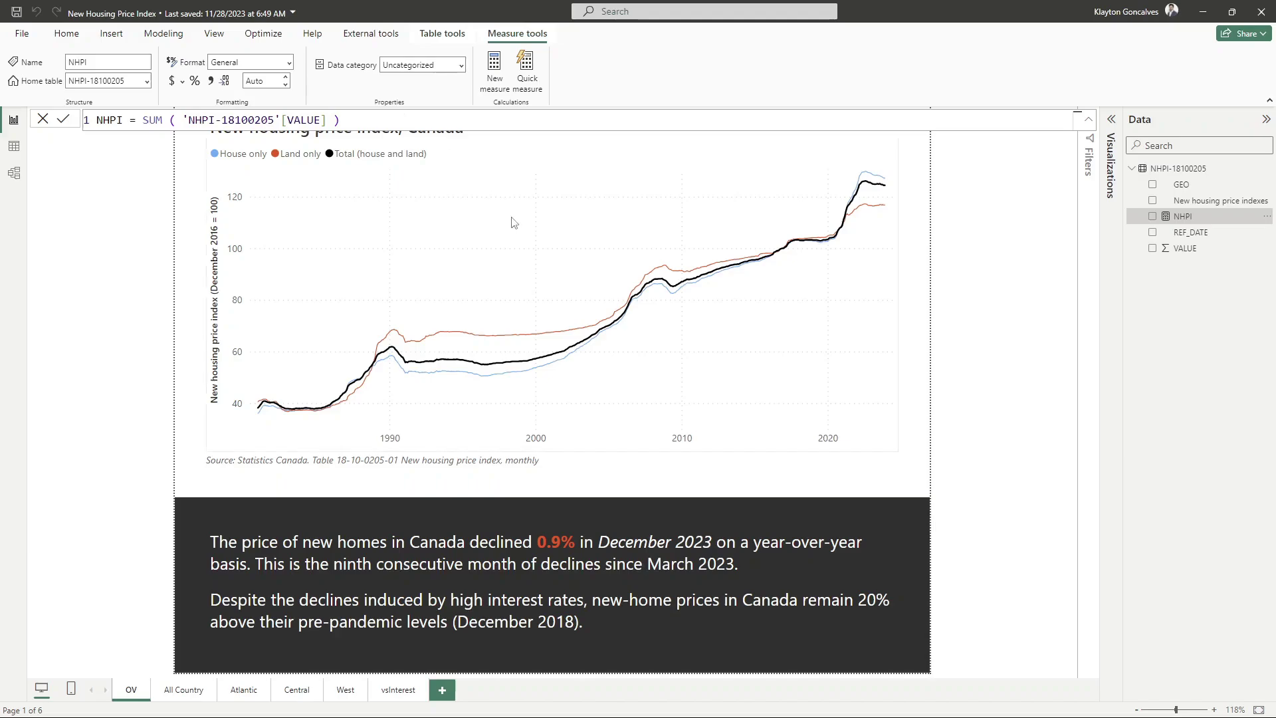
left_click(961, 253)
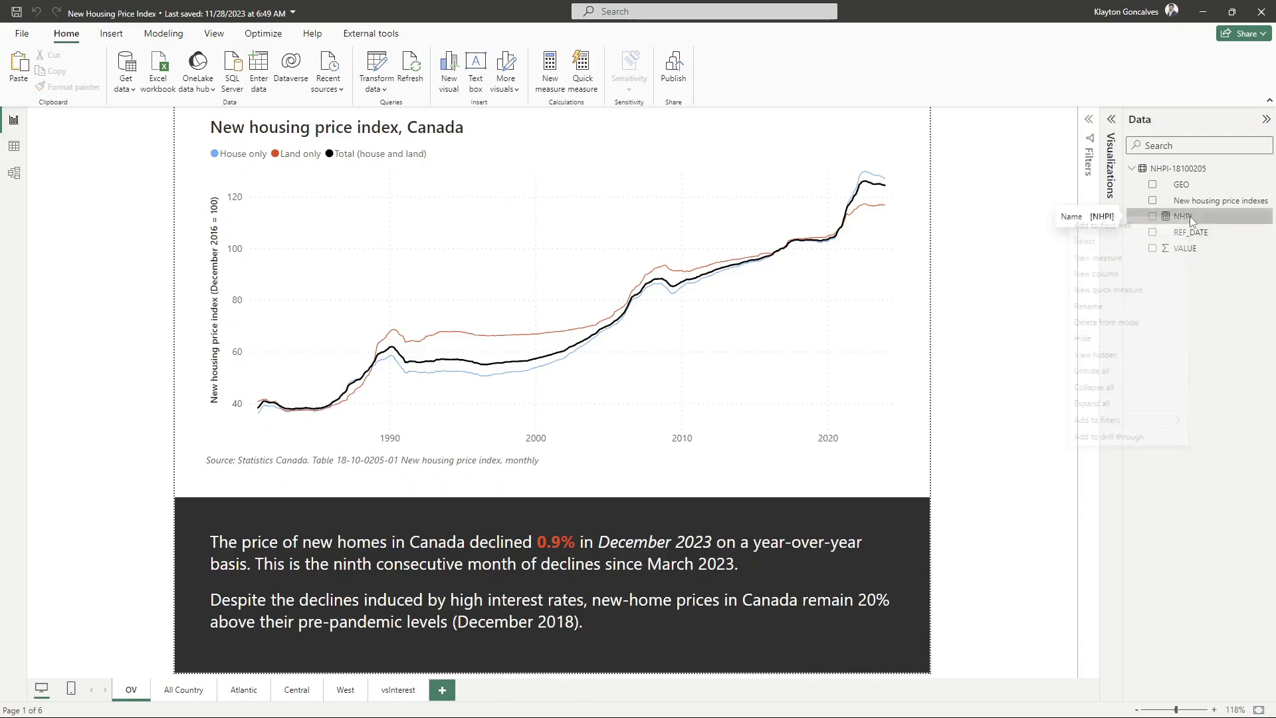
Create a new measure in the NHPI-18100205 table and enlarge its formula editor
right_click(1191, 220)
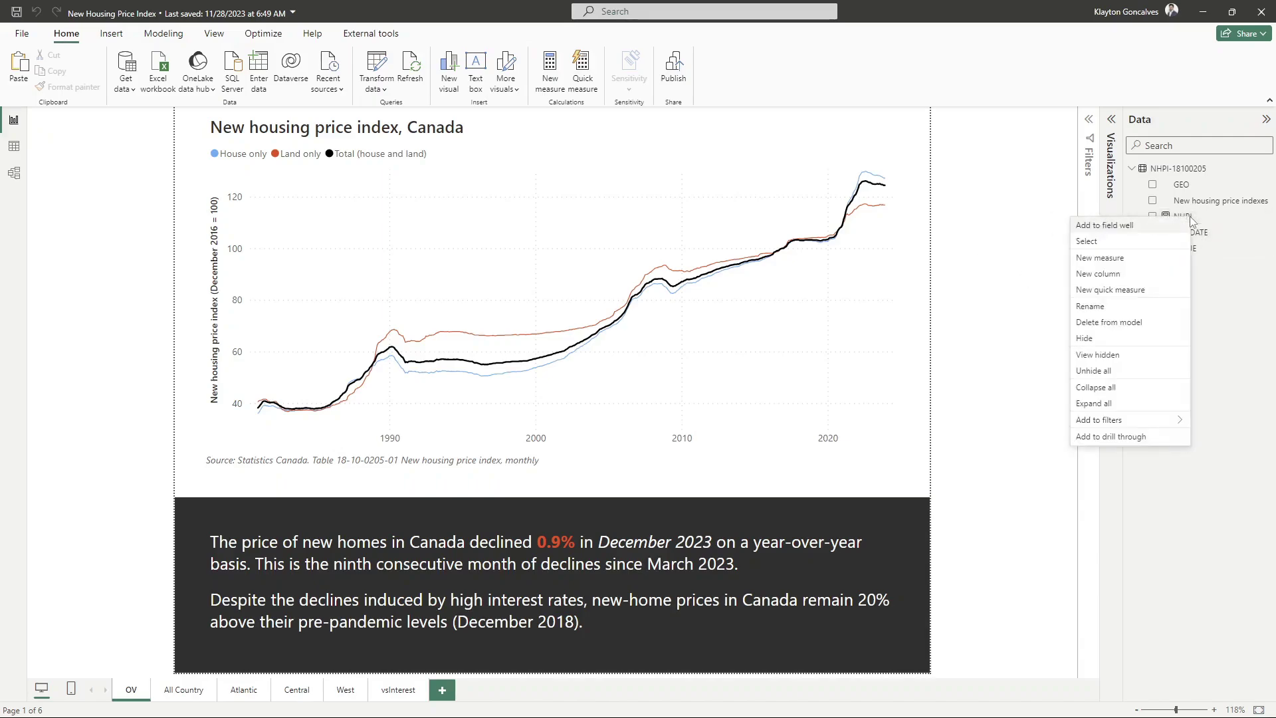
left_click(1108, 258)
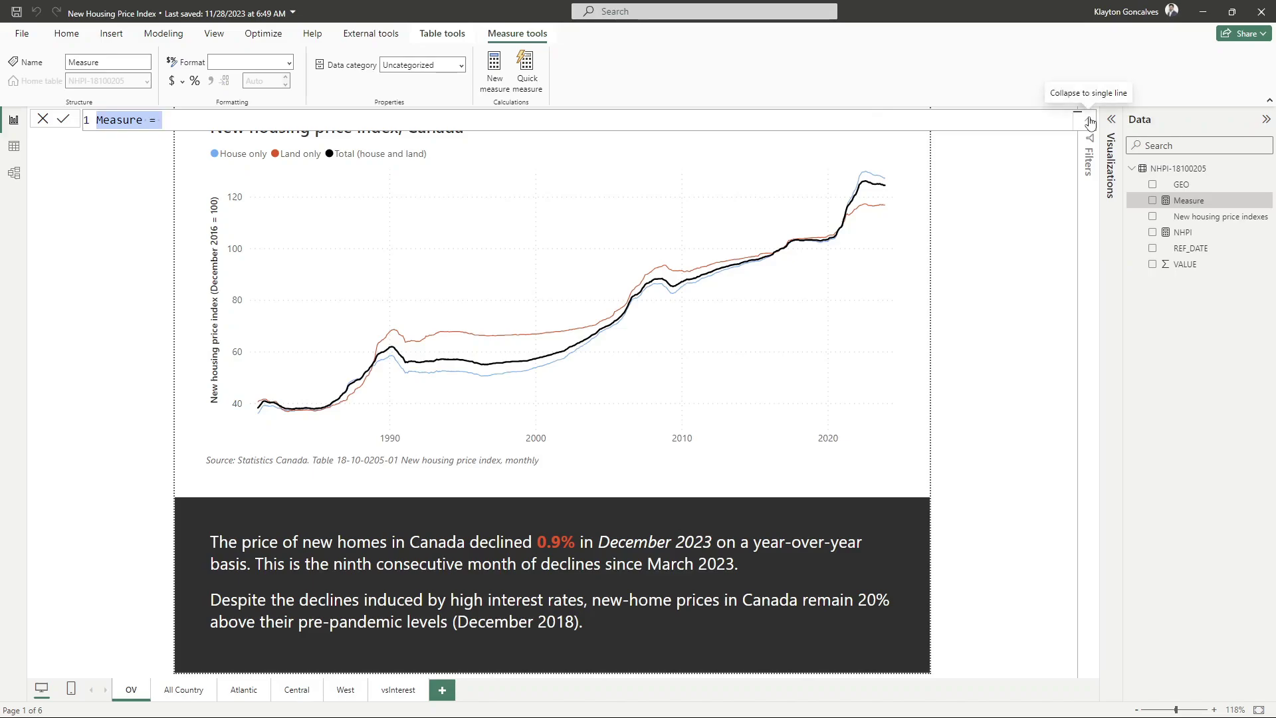
left_click(1090, 122)
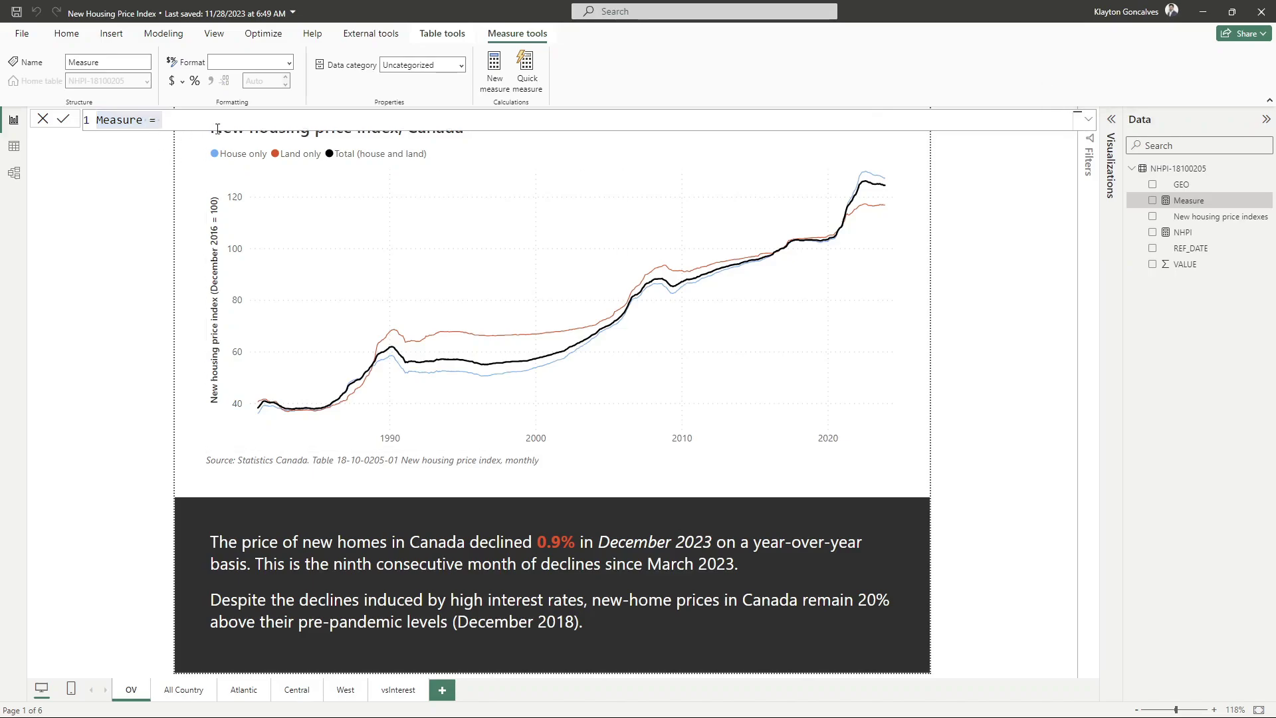
left_click(1088, 119)
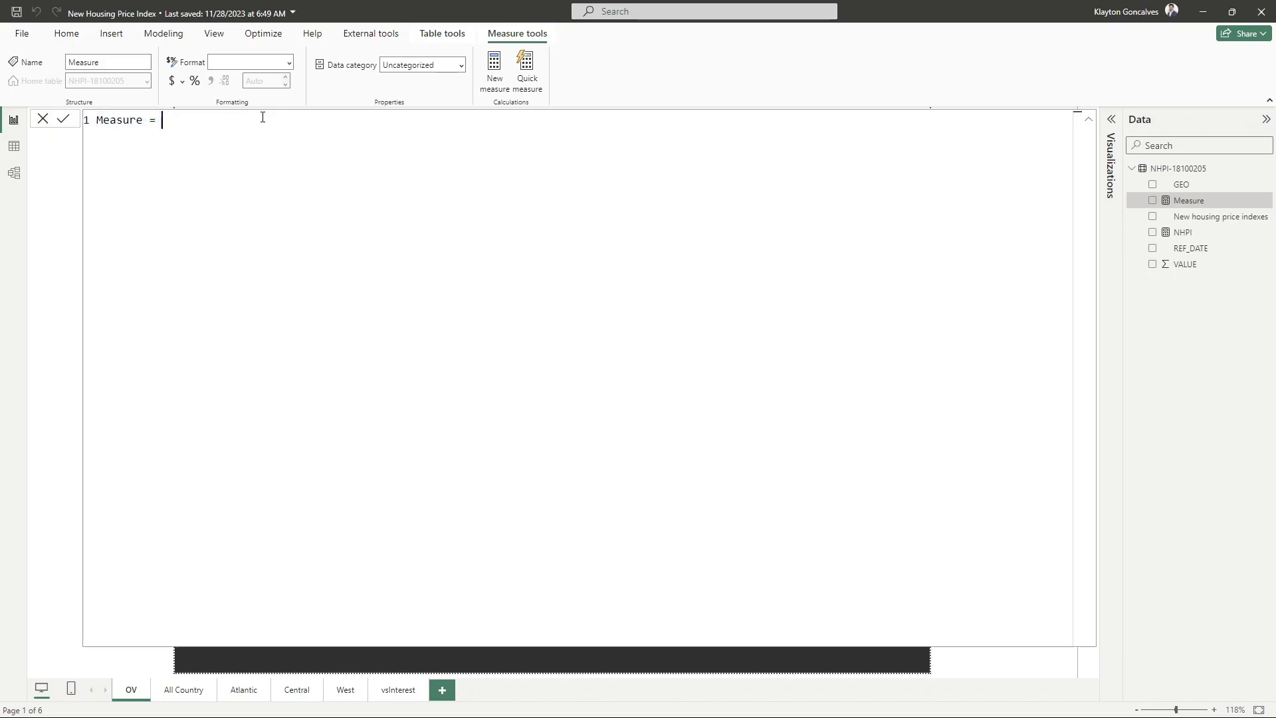
Name the new measure NHPI LY and begin its formula with CALCULATE, using [NHPI] as the expression
left_click(74, 119)
key("BackSpace")
type("NHPI LY = CALCULA")
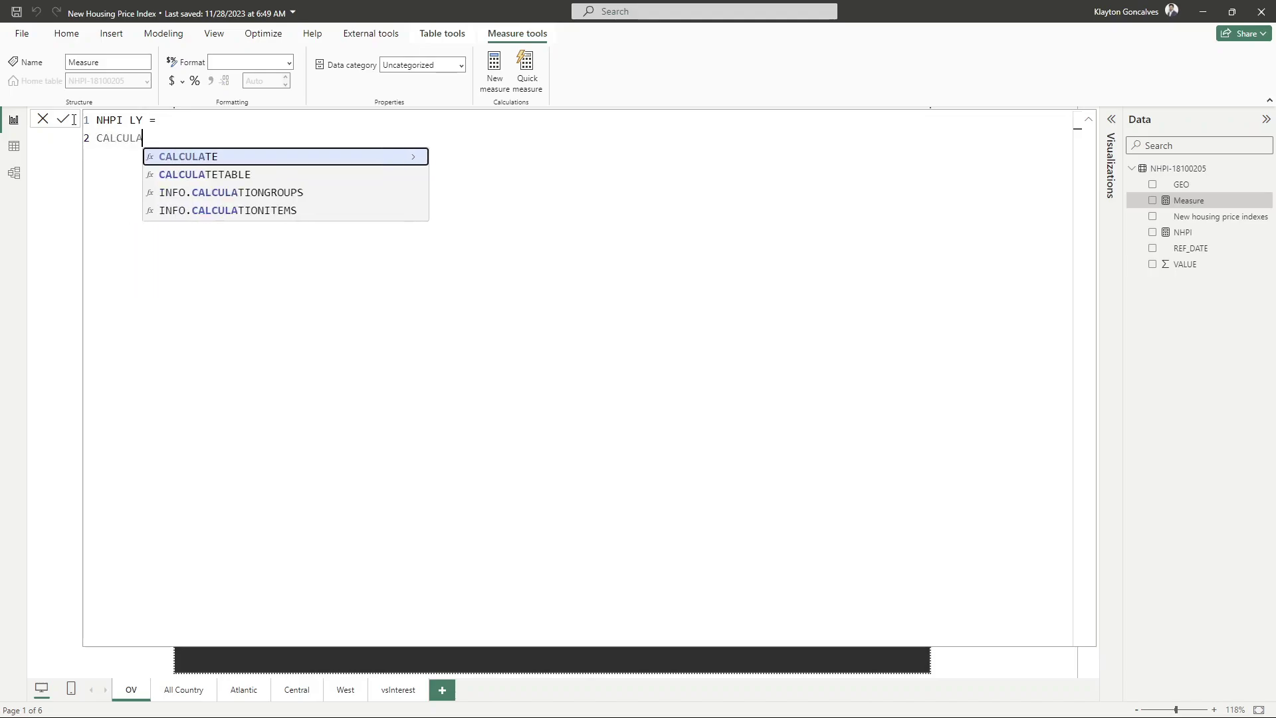
type("TE (")
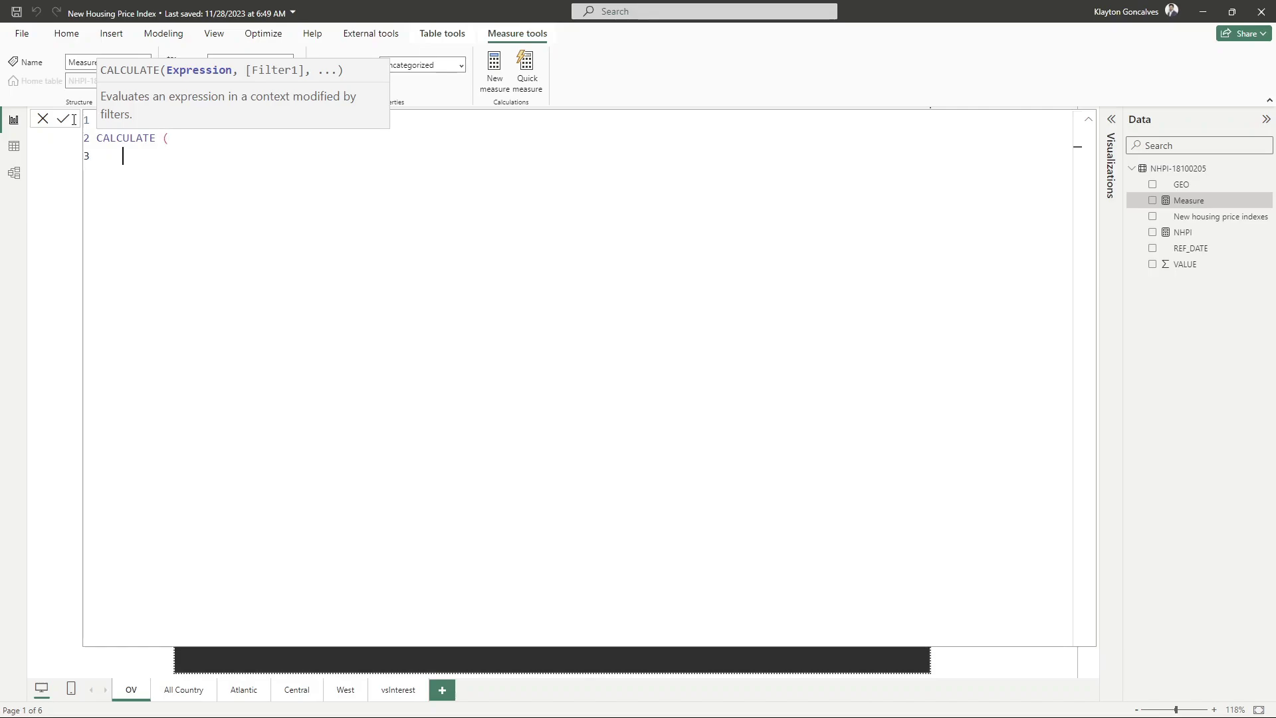
type("[N")
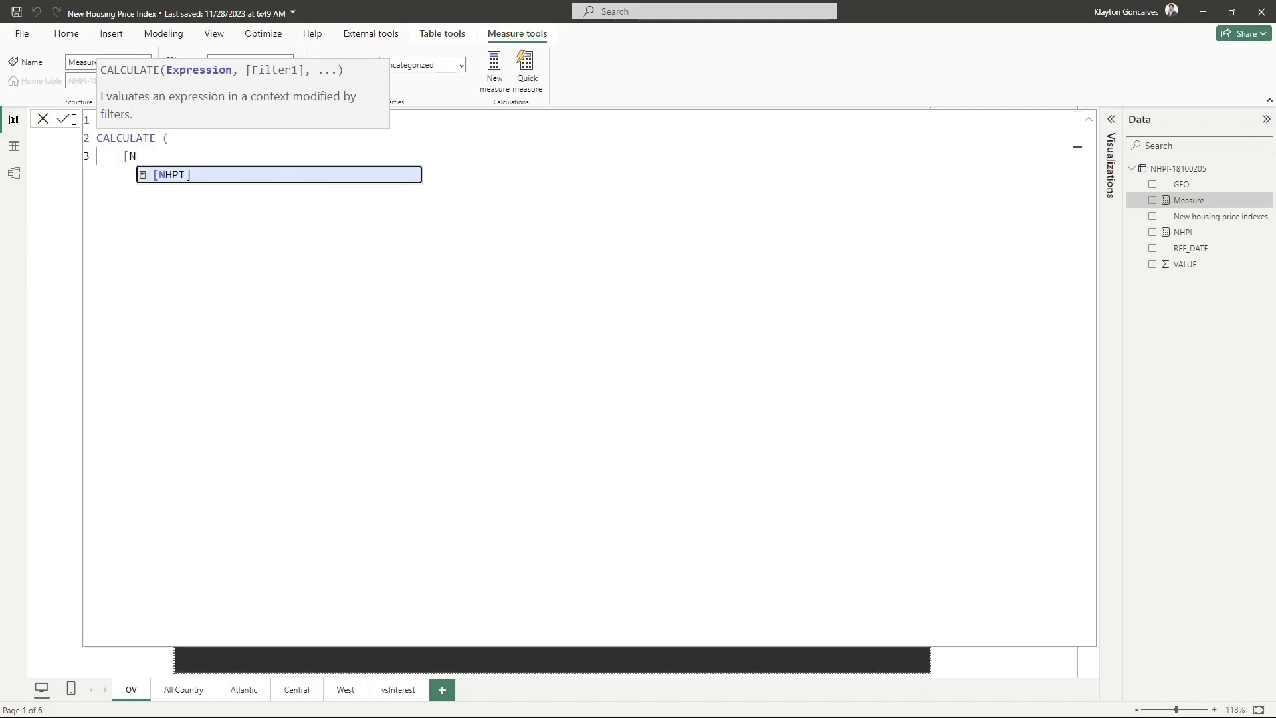
key("Tab")
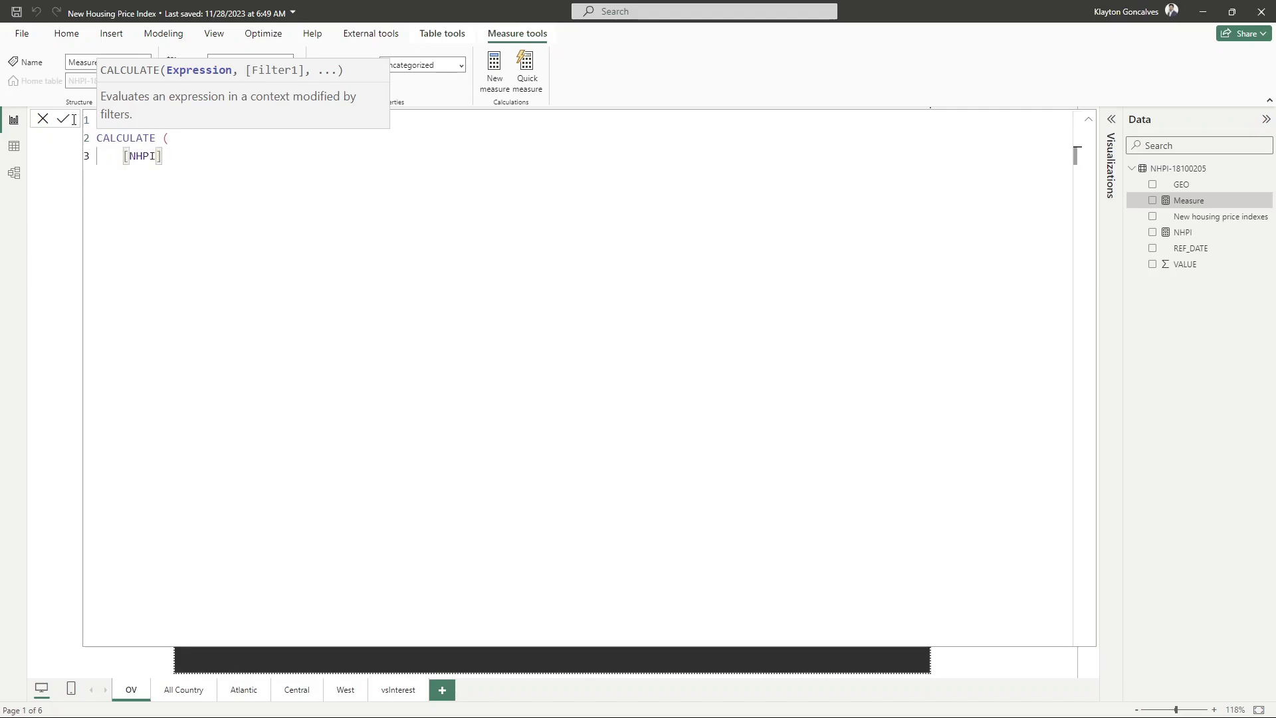
type(",")
key("shift+Return")
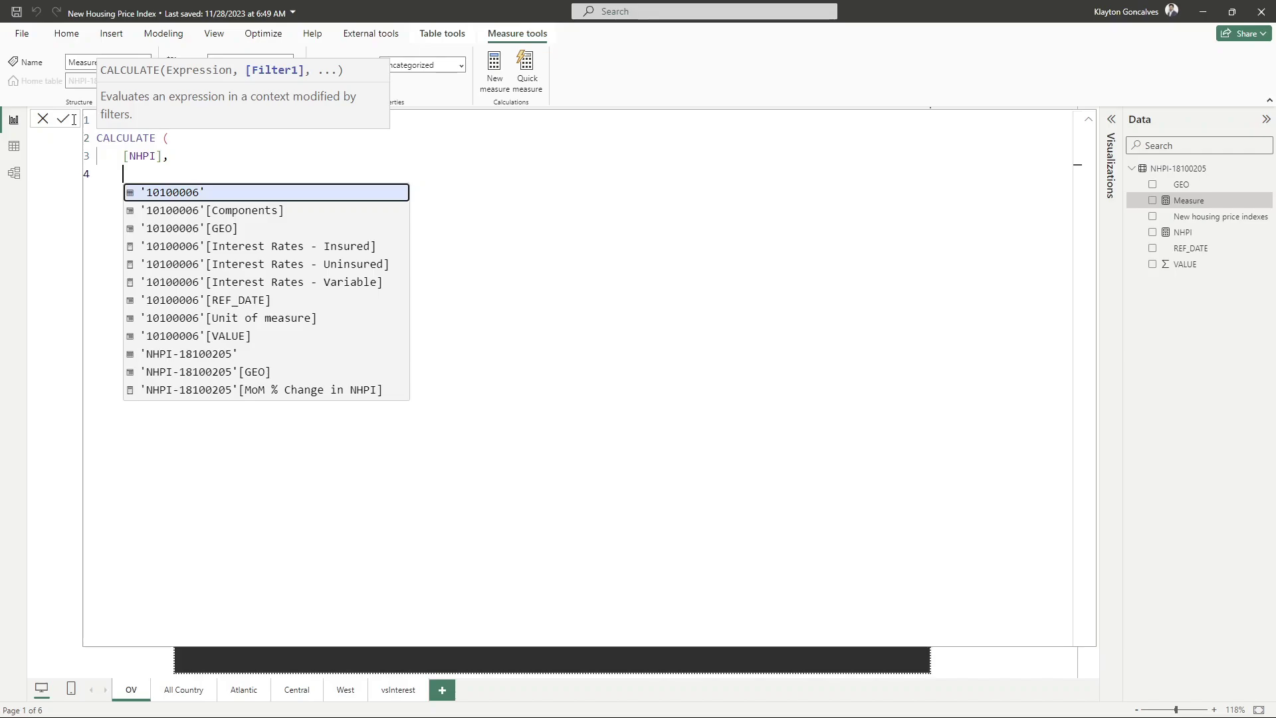
Add the filter DATEADD('NHPI-18100205'[REF_DATE], -1, YEAR) and close the CALCULATE function
type("D")
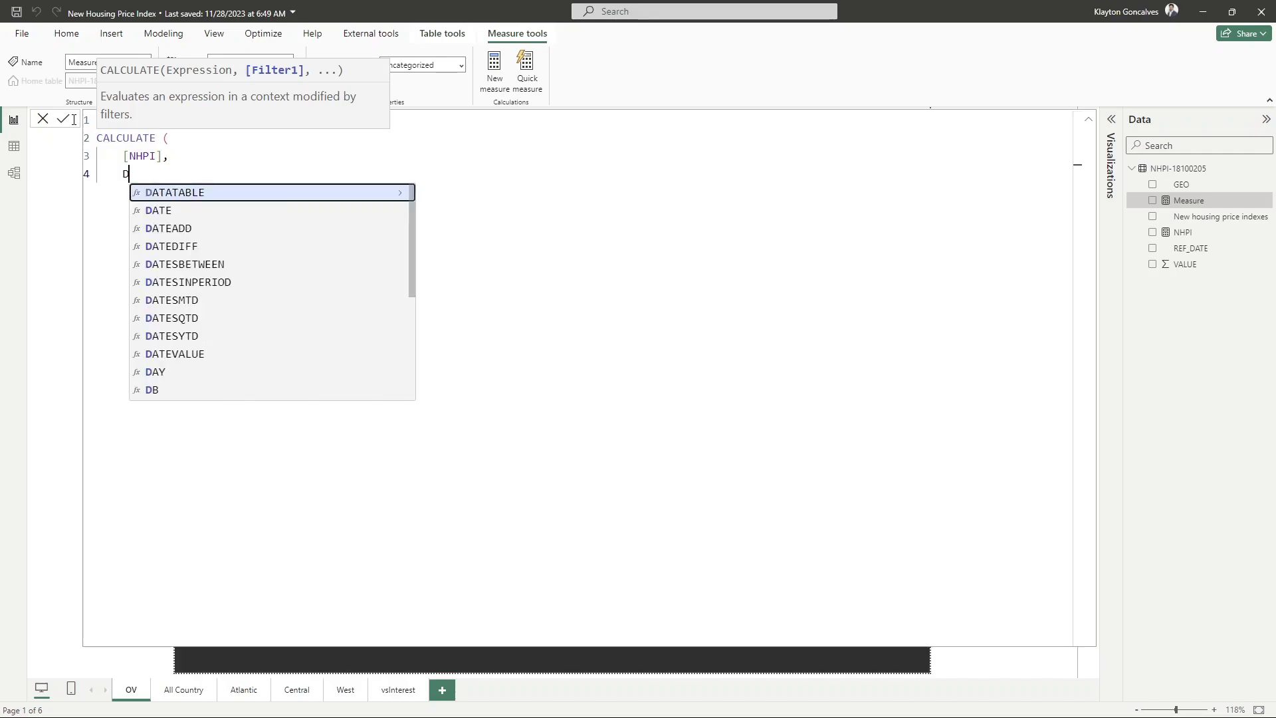
type("ATEADD(")
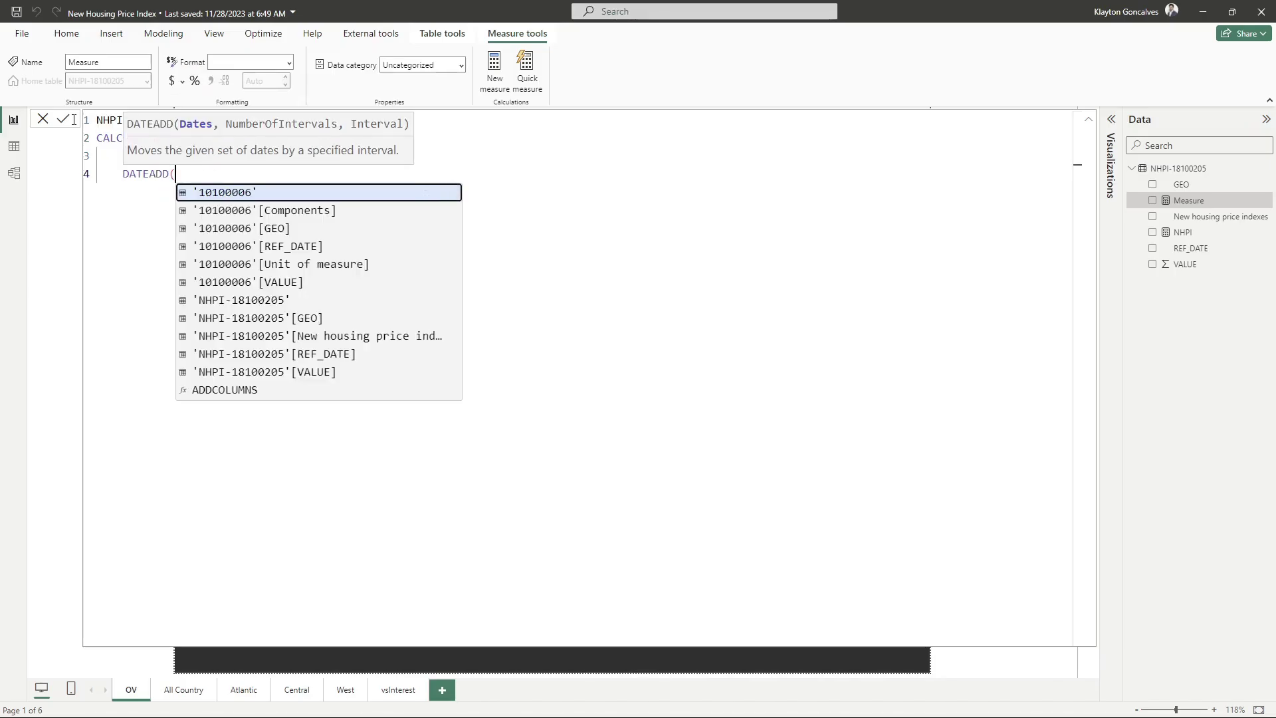
type("REF")
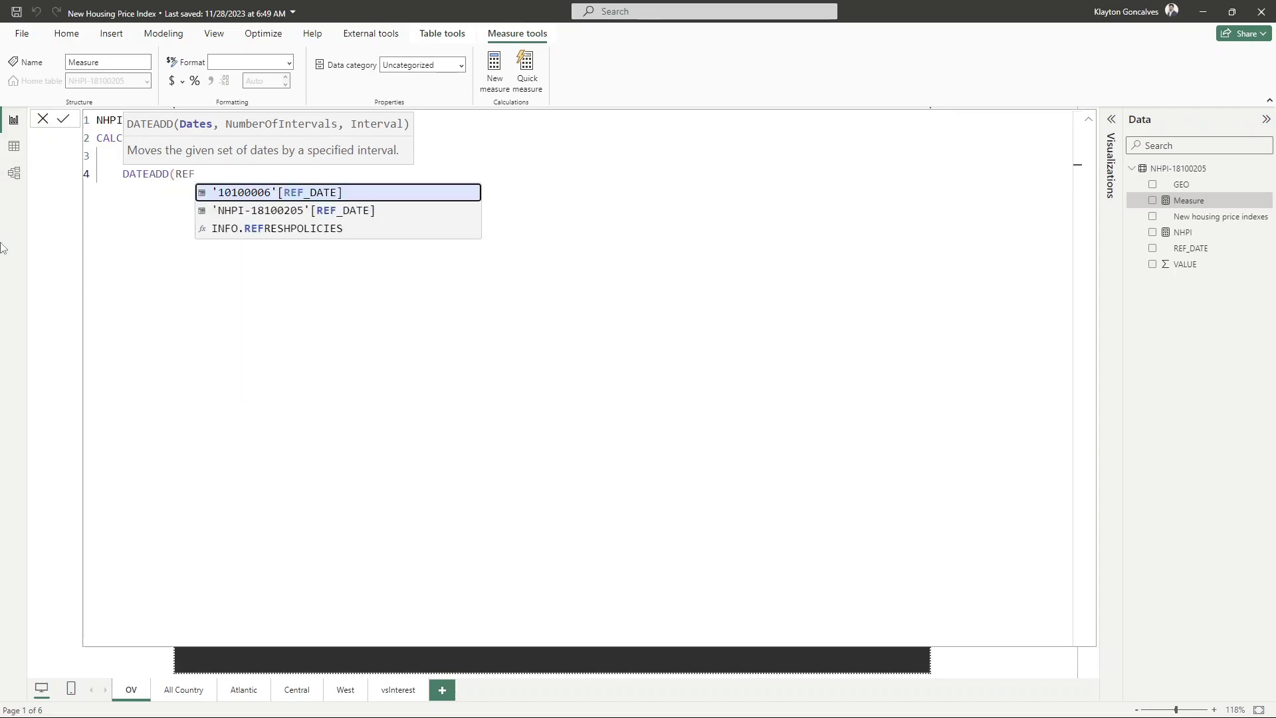
left_click(367, 211)
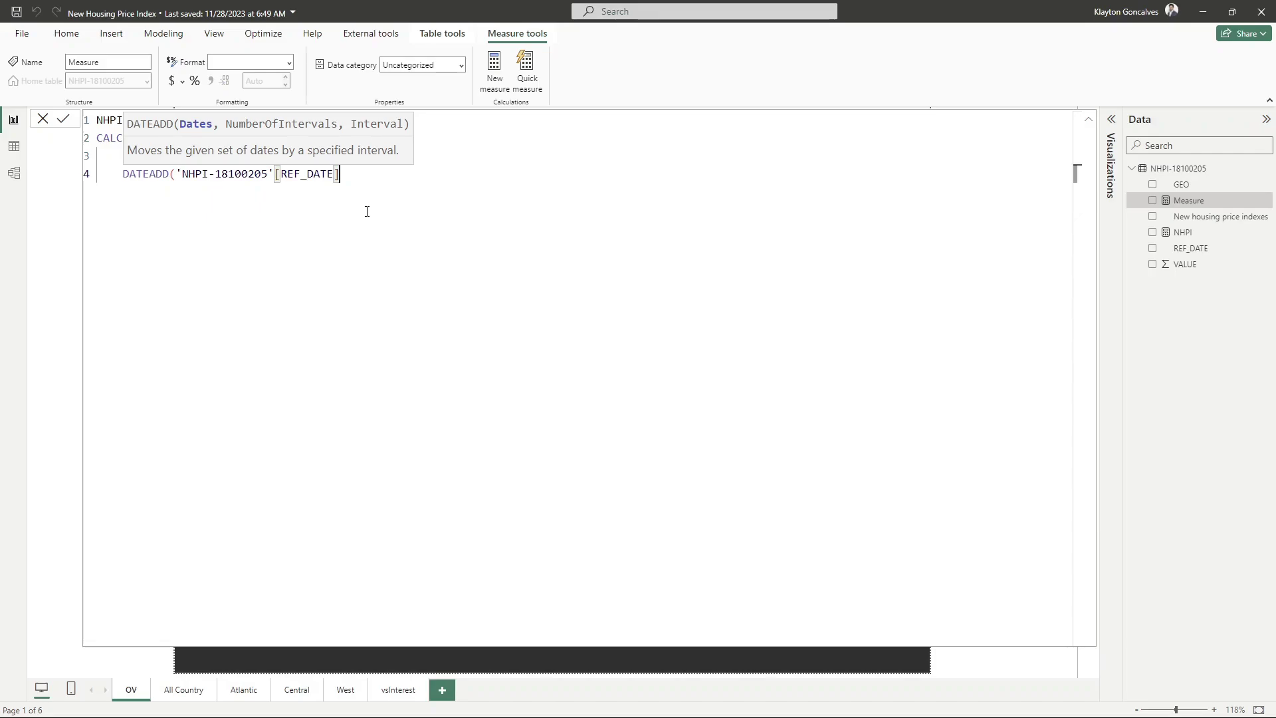
type(",")
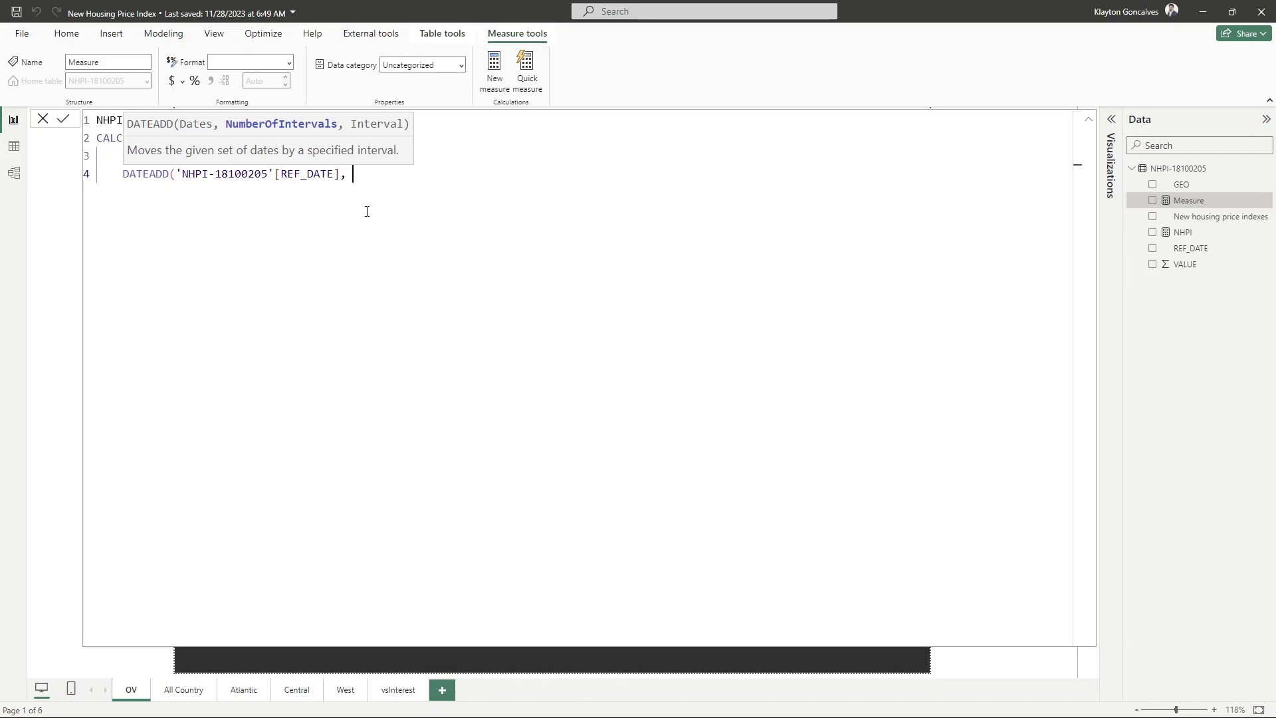
type(" -1, ")
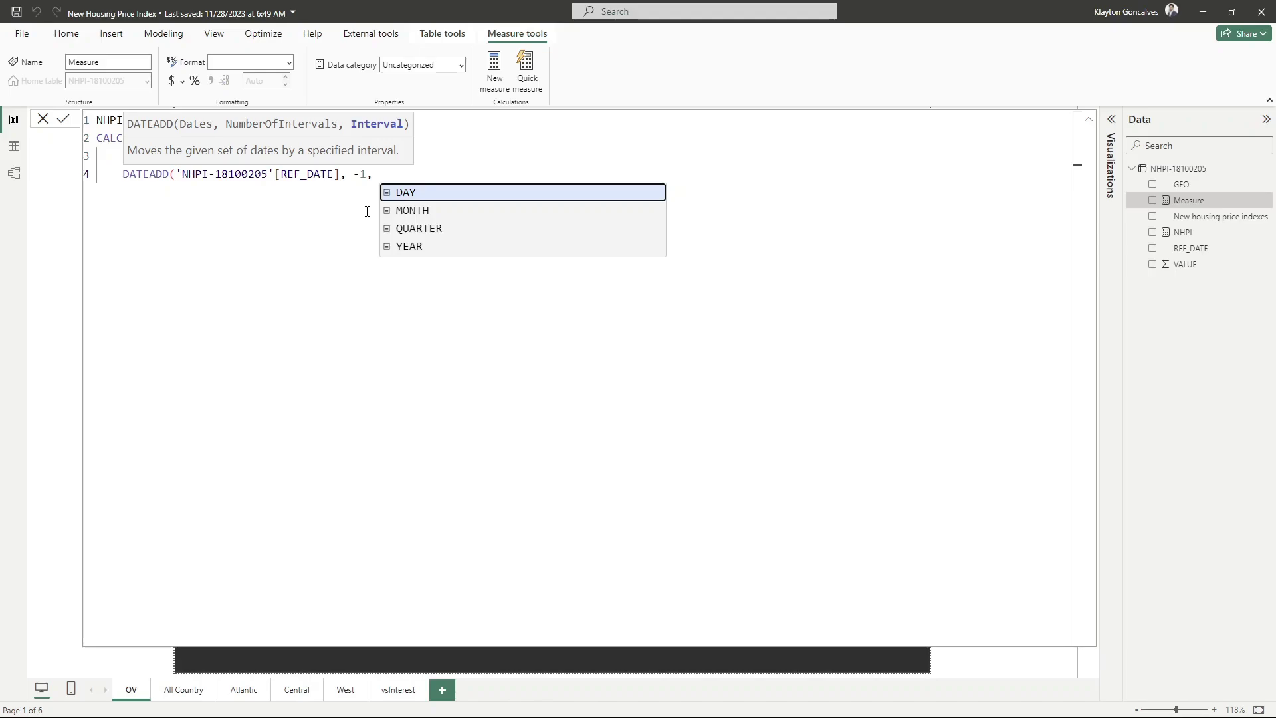
type("YEA")
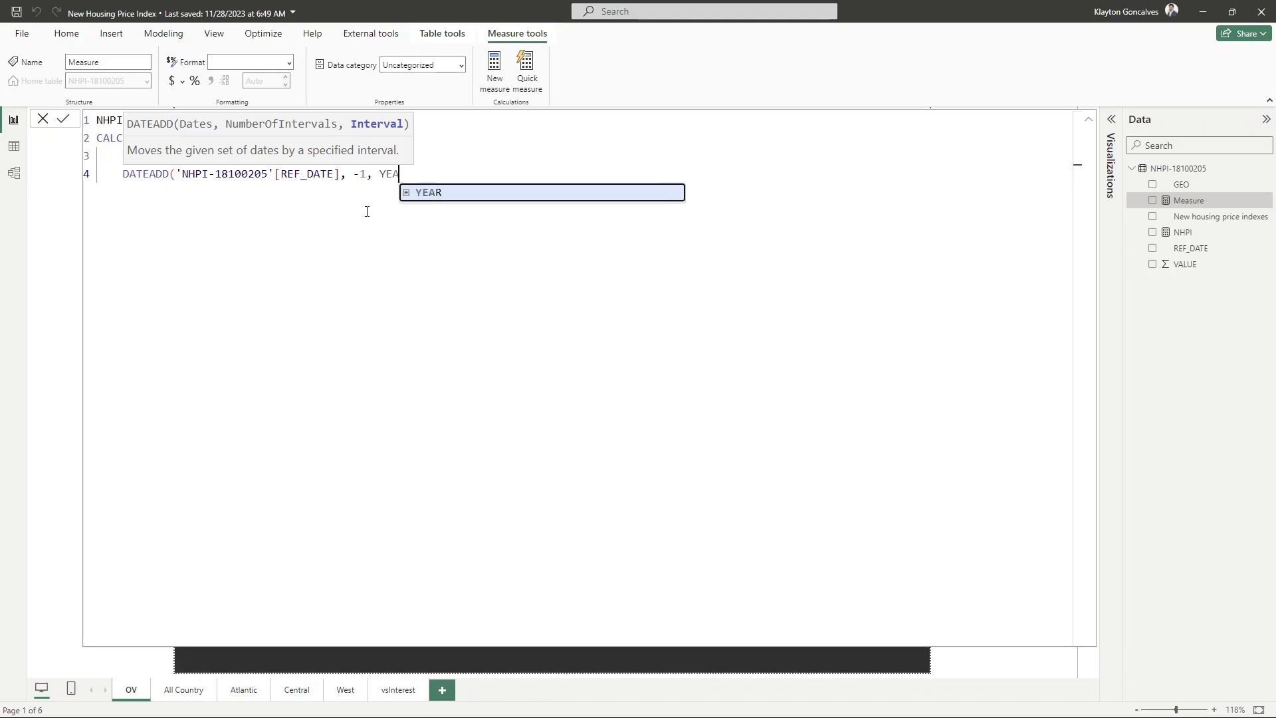
type("R)")
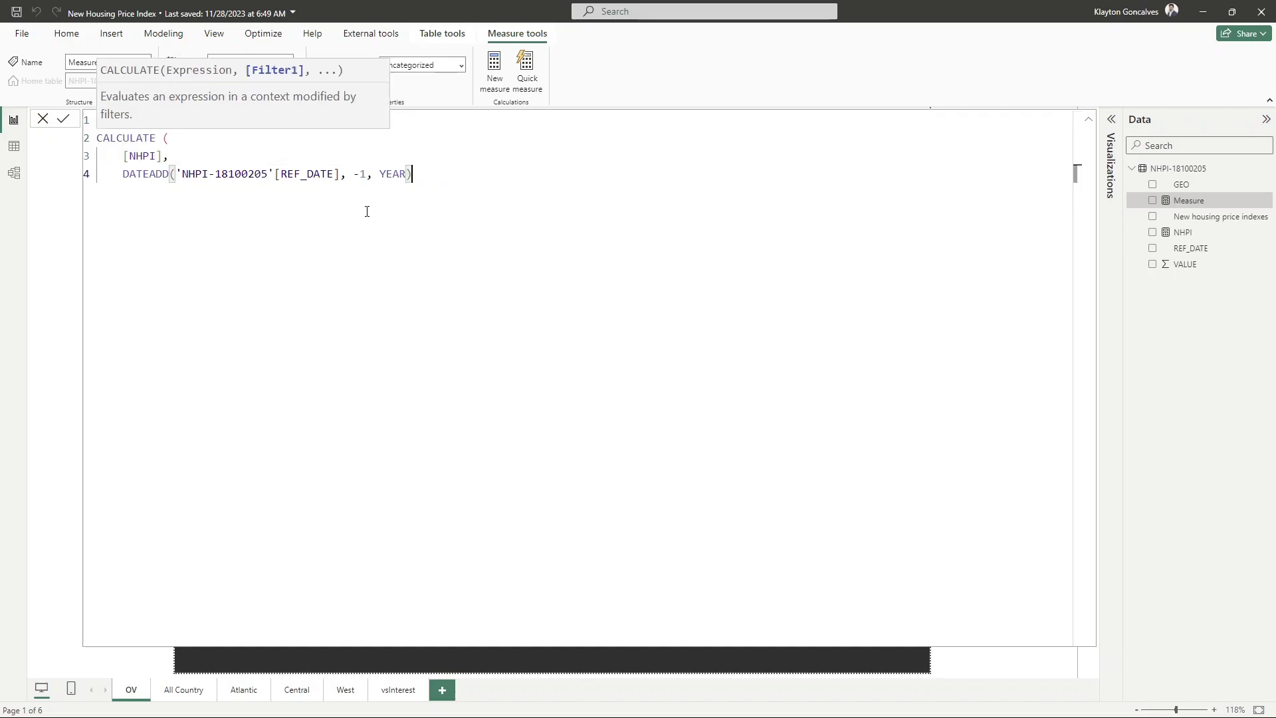
key("Return")
type(")")
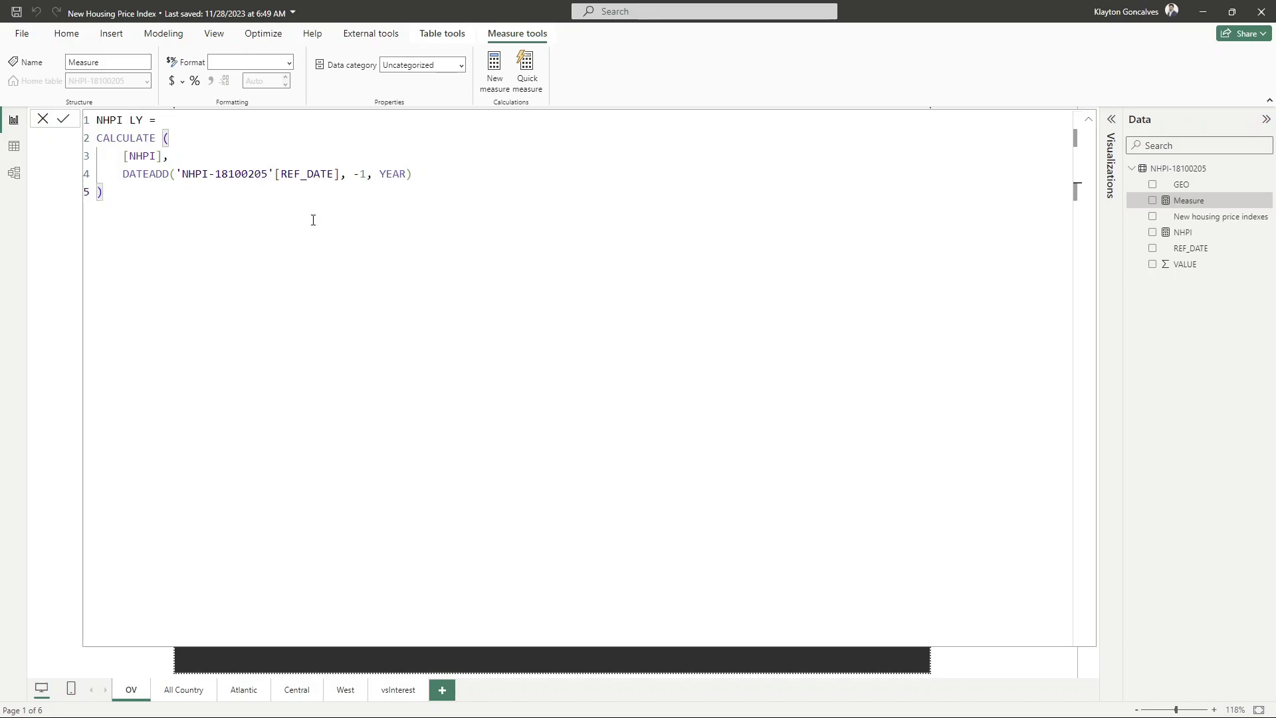
Replace the DATEADD filter with SAMEPERIODLASTYEAR('NHPI-18100205'[REF_DATE]), save the NHPI LY measure and collapse the formula editor
left_click_drag(124, 177, 416, 168)
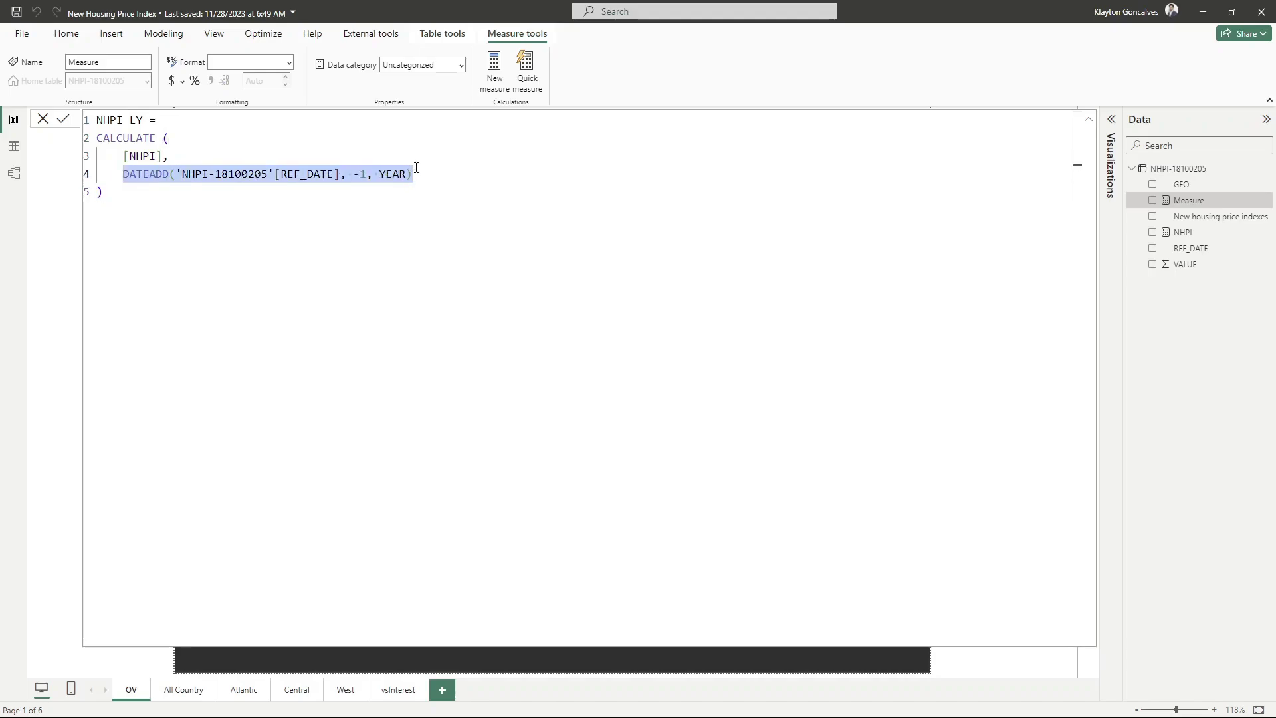
type("SAME")
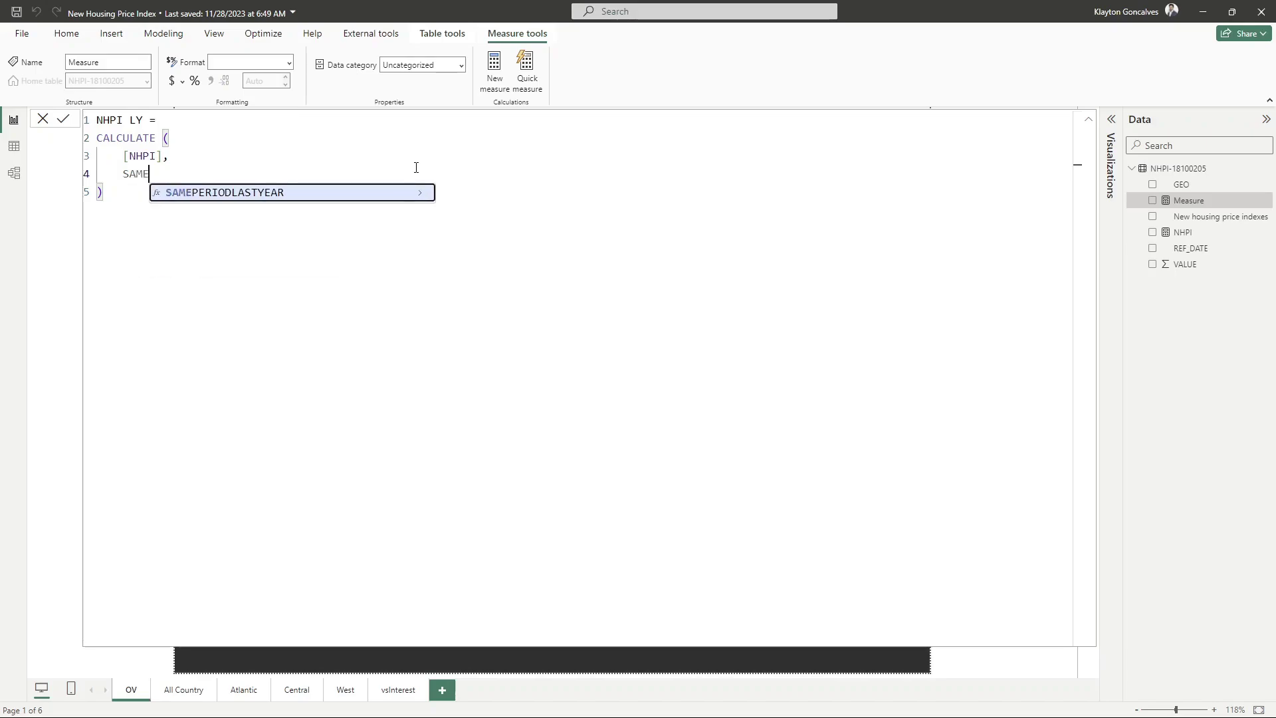
key("Tab")
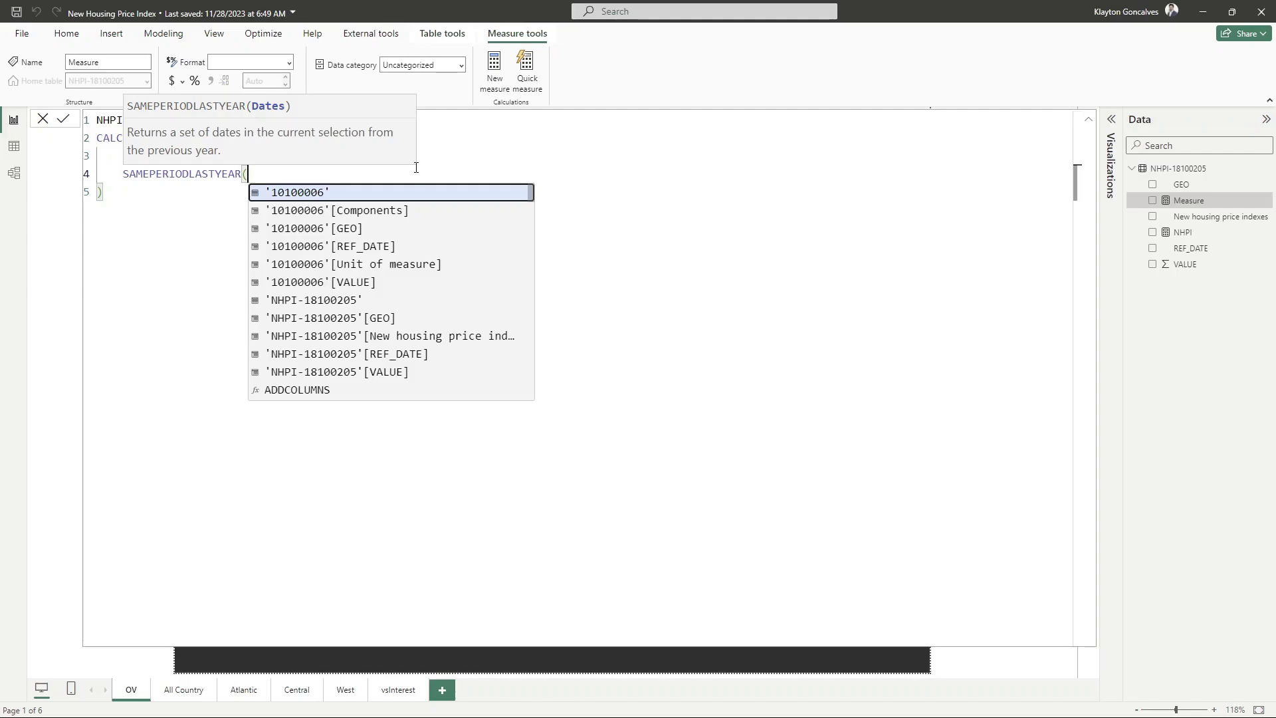
type("REF")
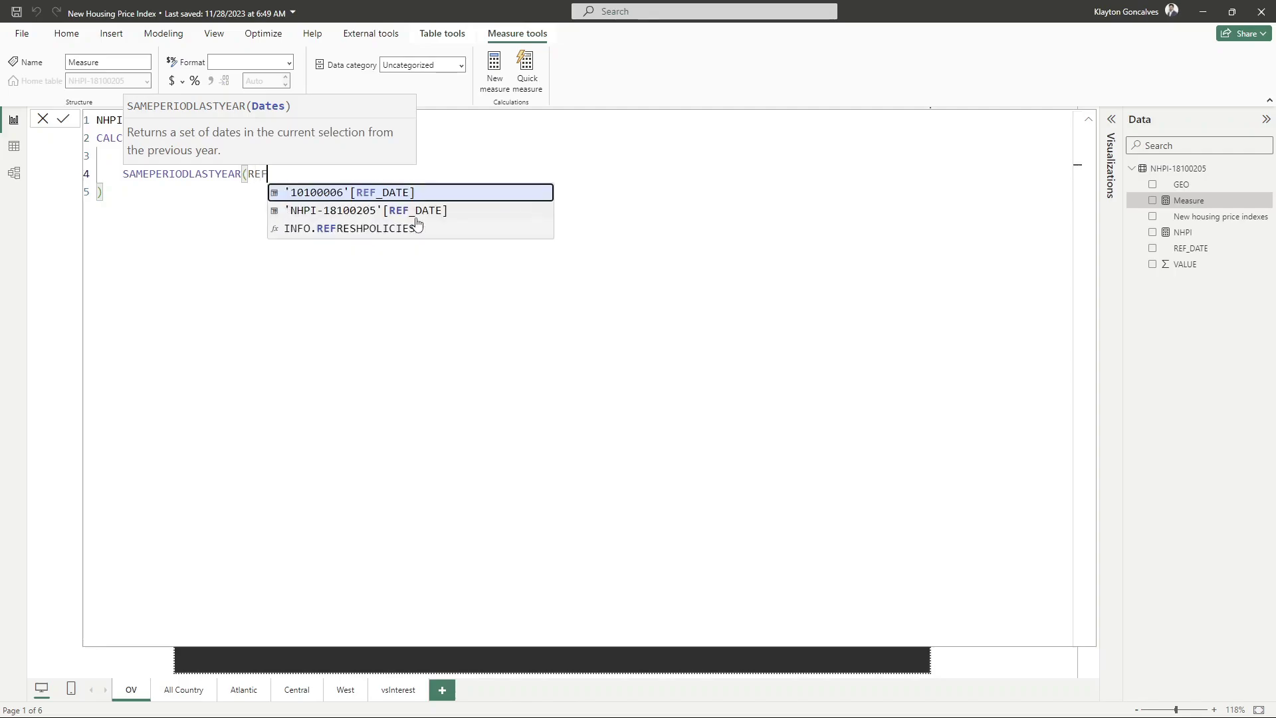
left_click(347, 207)
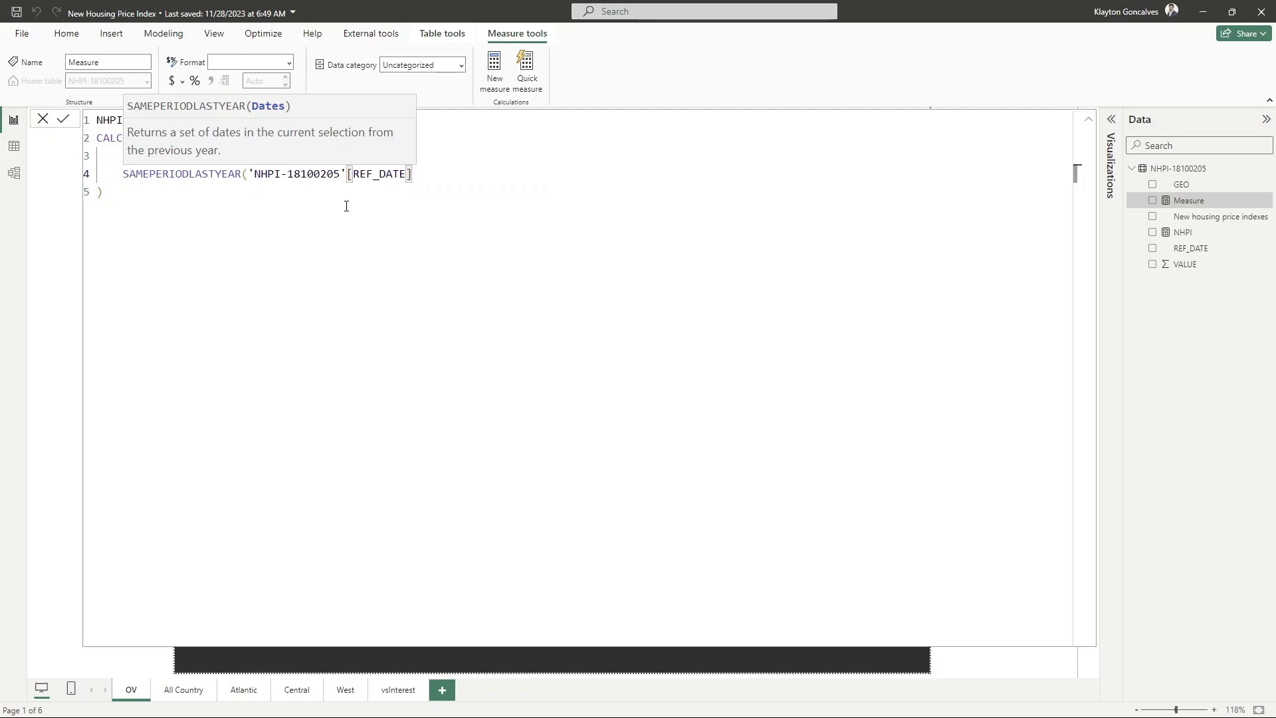
type(")")
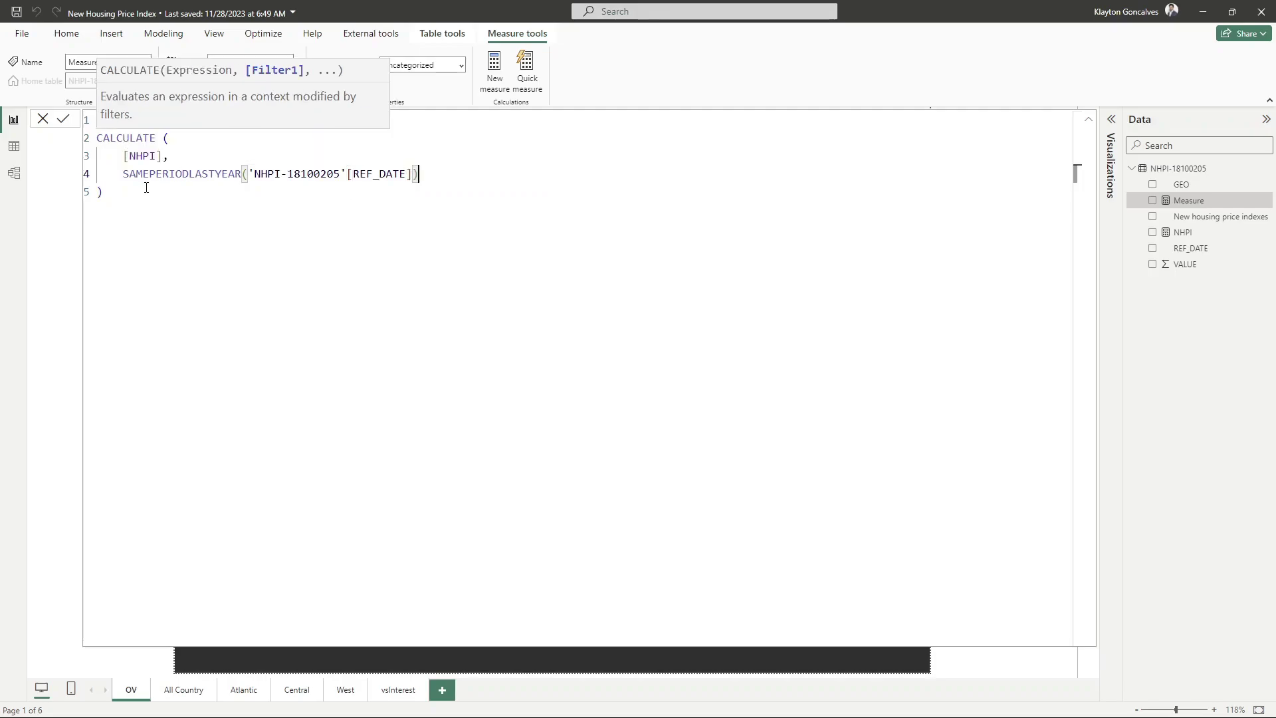
left_click(146, 188)
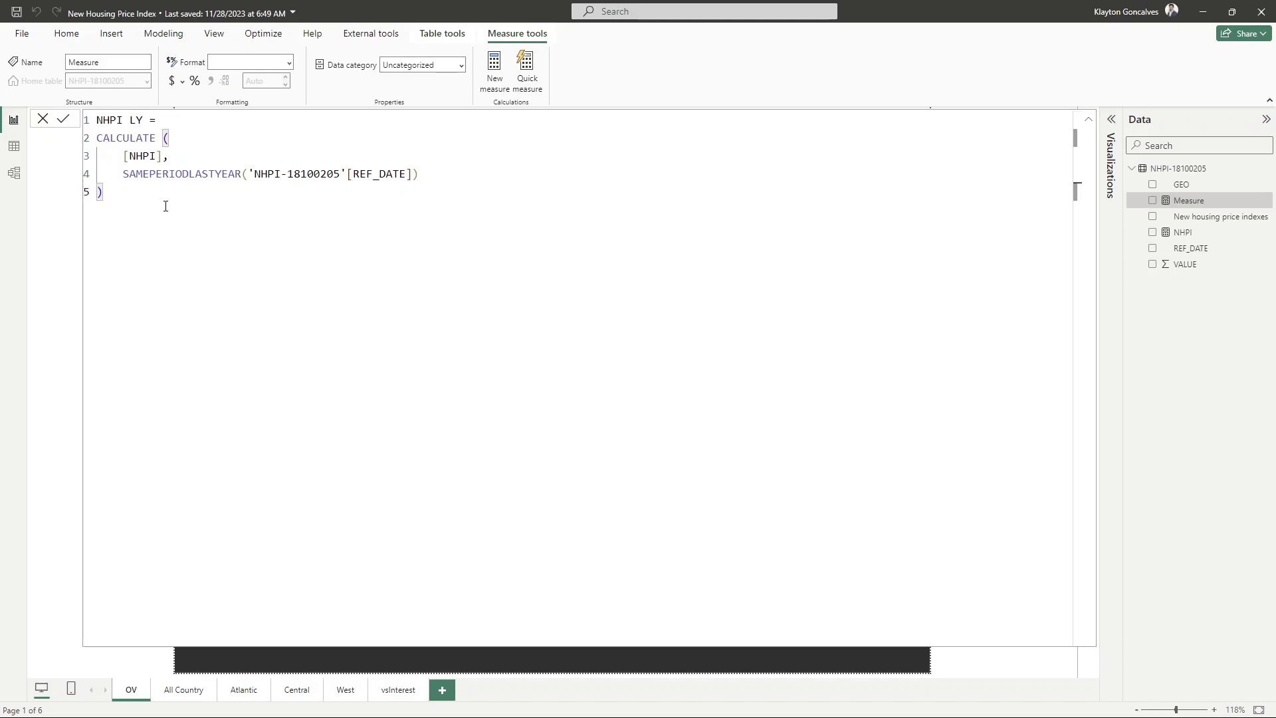
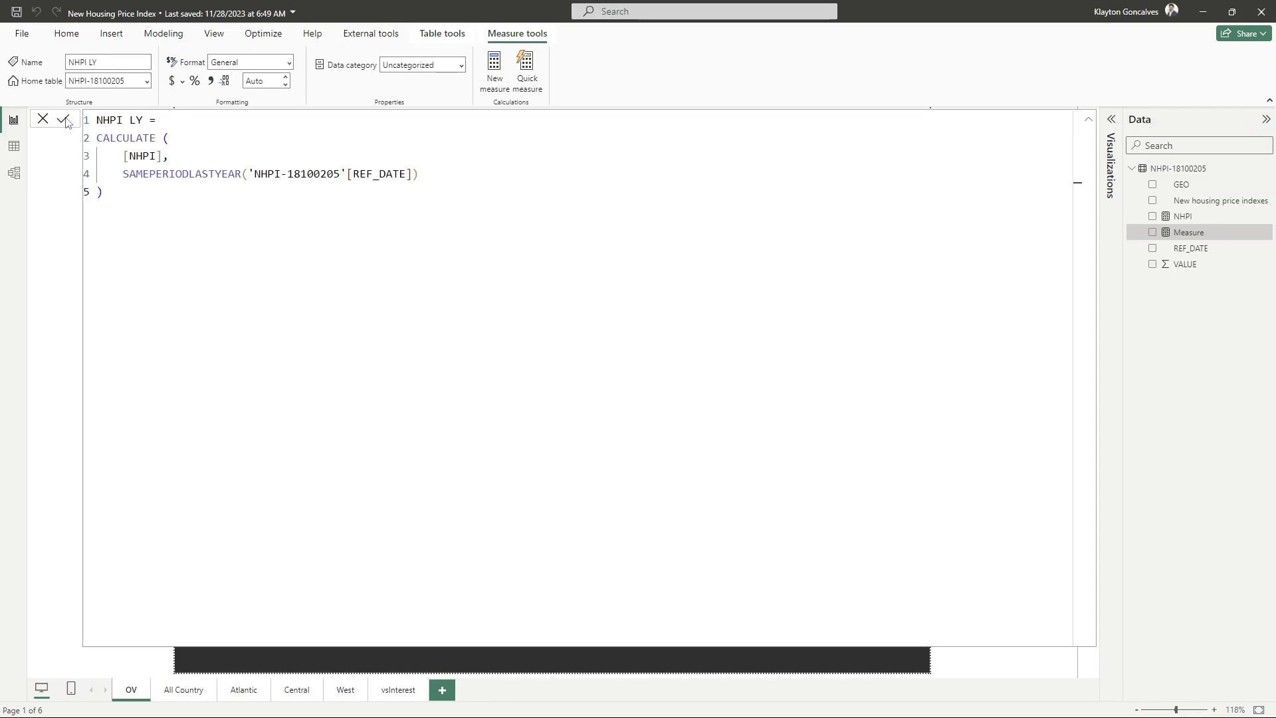
left_click(1087, 121)
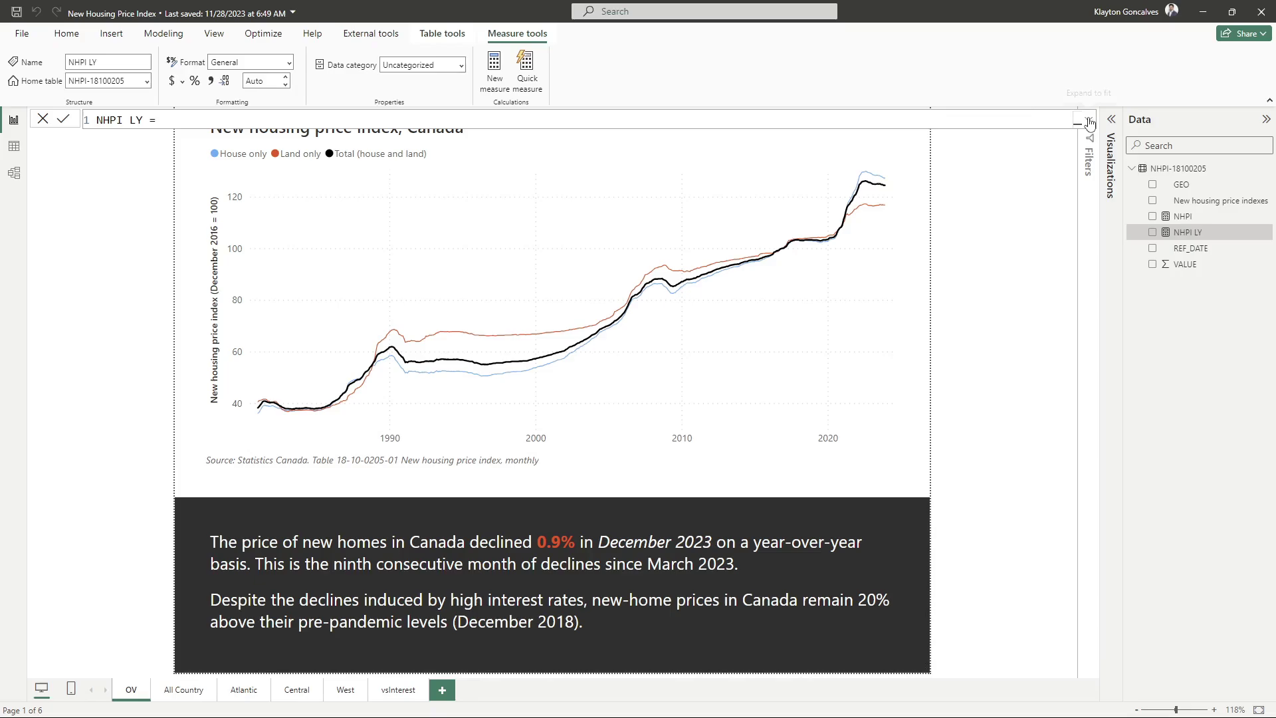
Duplicate the New housing price index line chart on the OV page and convert the copy to a matrix
left_click(875, 144)
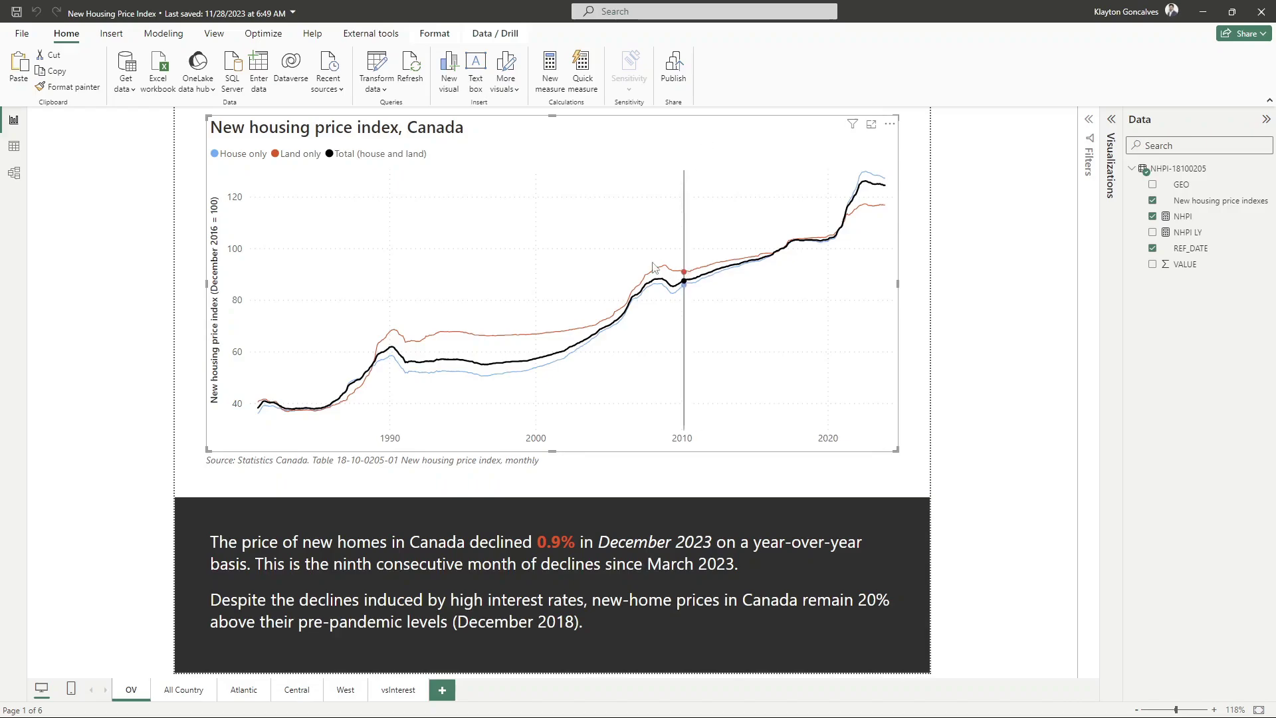
mouse_move(777, 380)
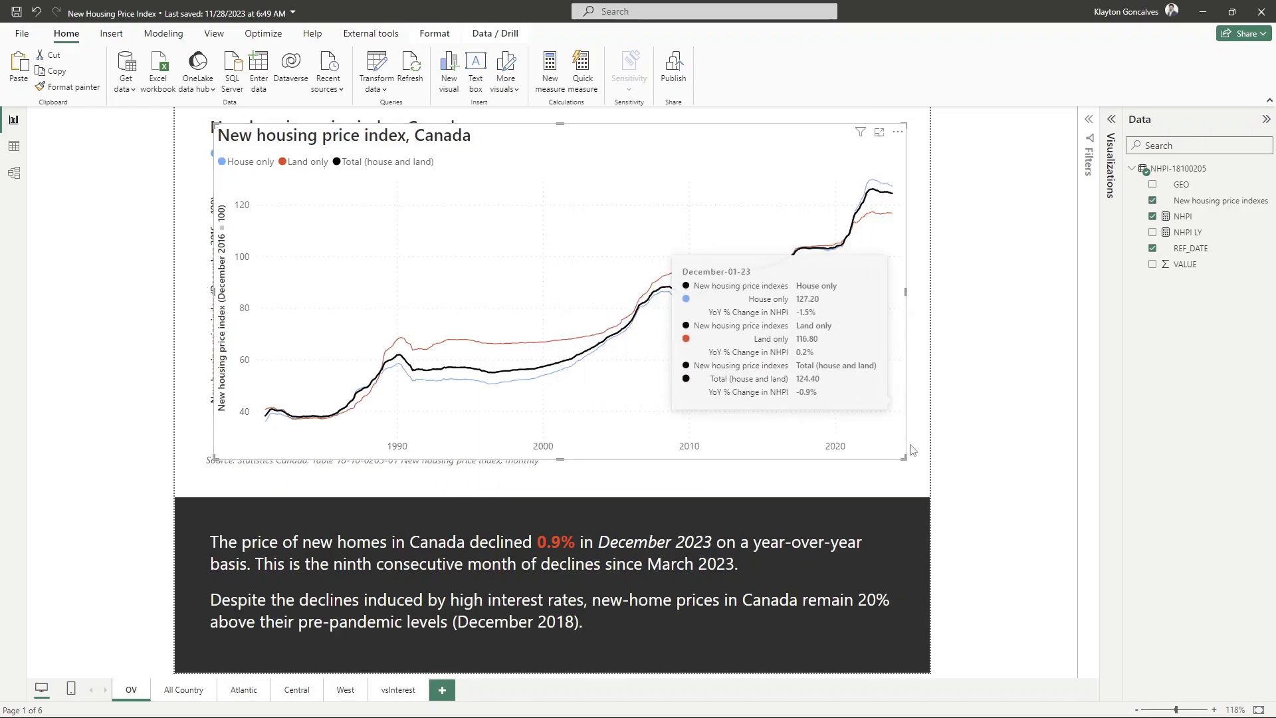
left_click(1111, 120)
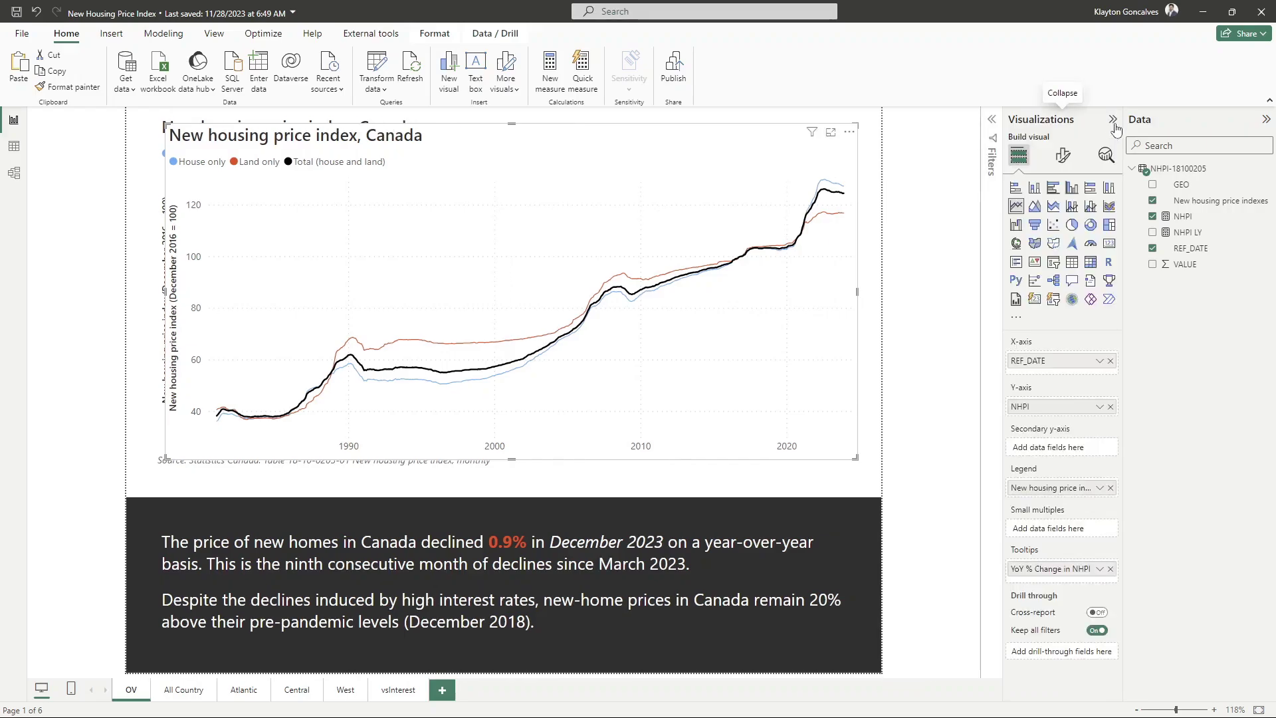
left_click(1095, 263)
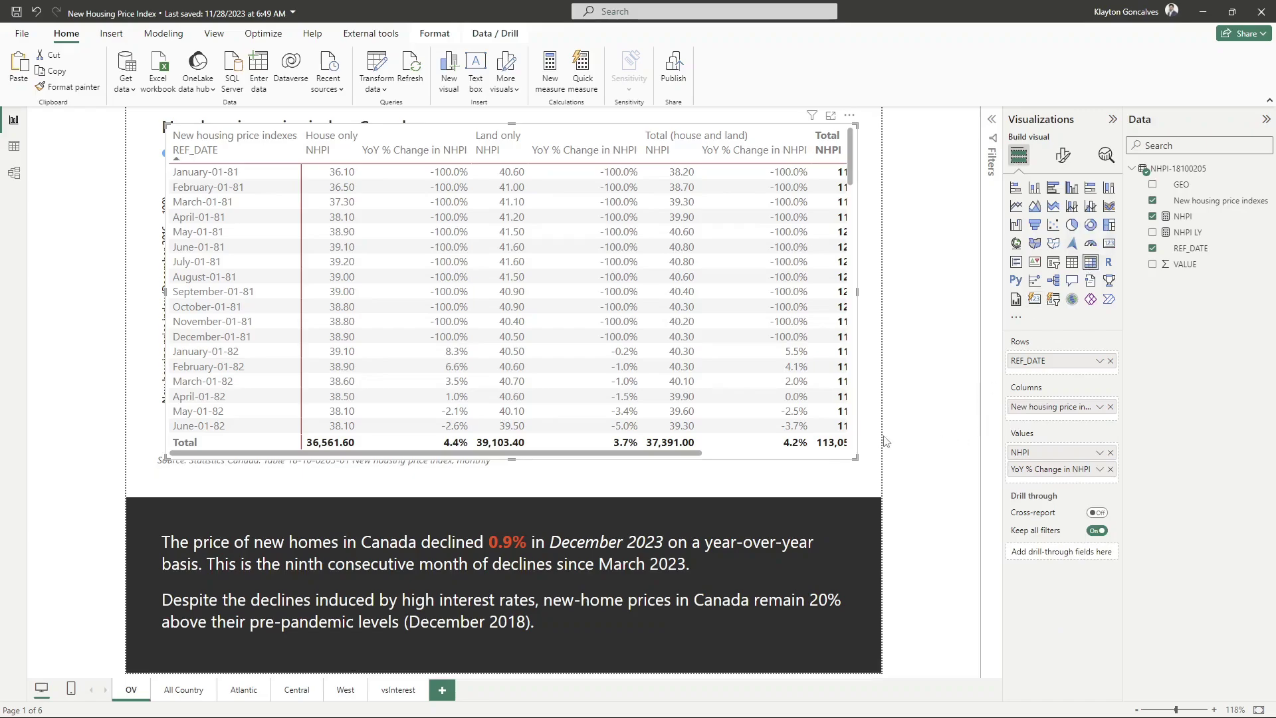
Turn off the column subtotals and row subtotals for the matrix and return to its field setup
left_click(1062, 155)
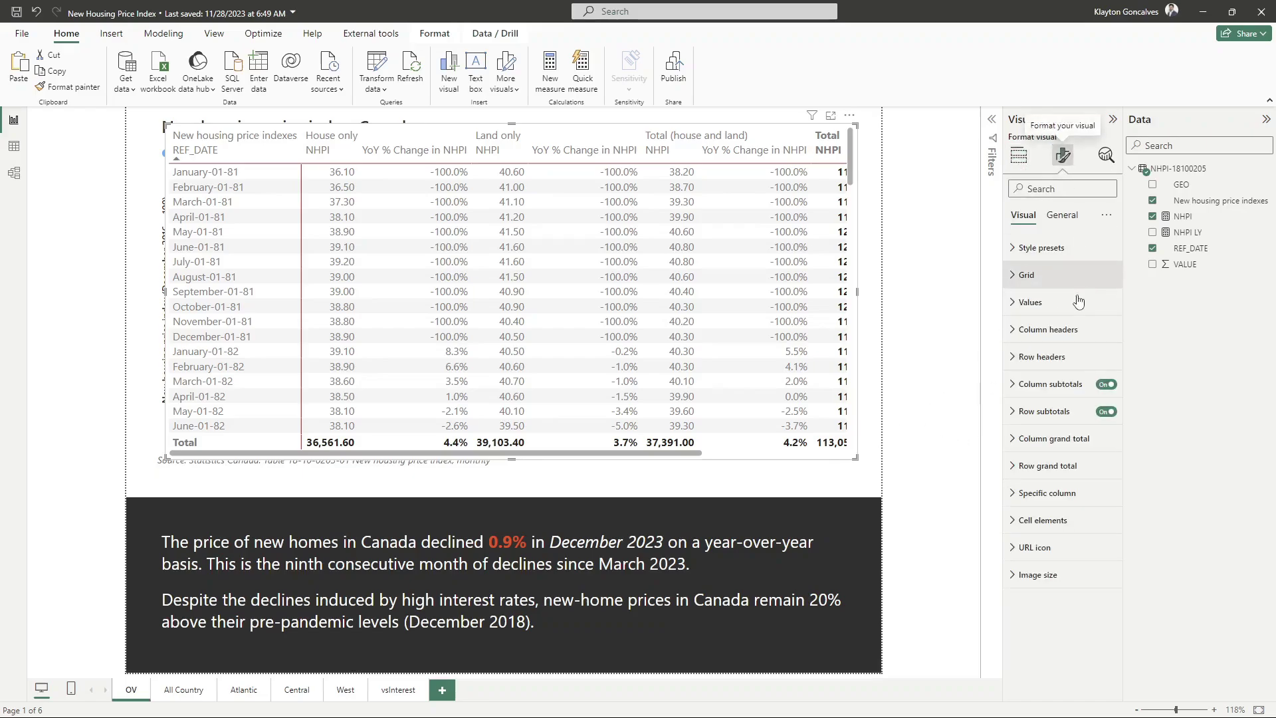
left_click(1106, 384)
left_click(1106, 411)
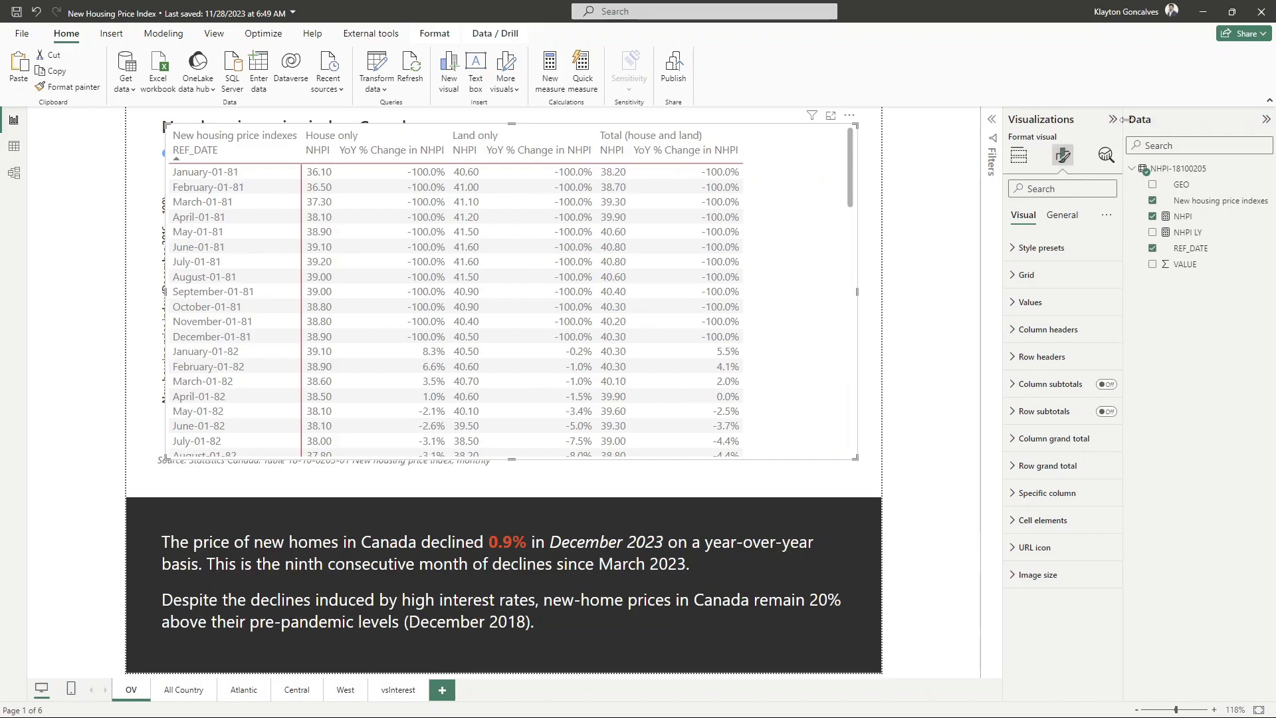
left_click(1018, 155)
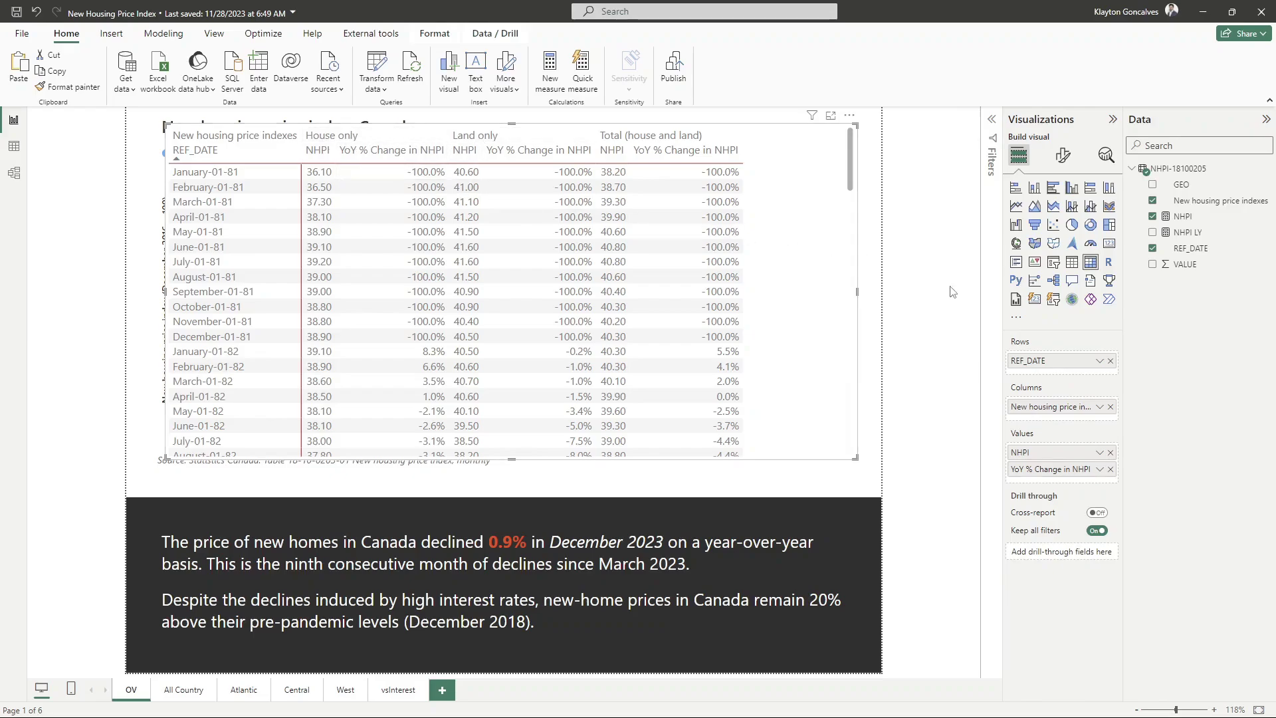
Replace YoY % Change in NHPI with the NHPI LY measure in the matrix values, and make the matrix narrower
left_click(1110, 469)
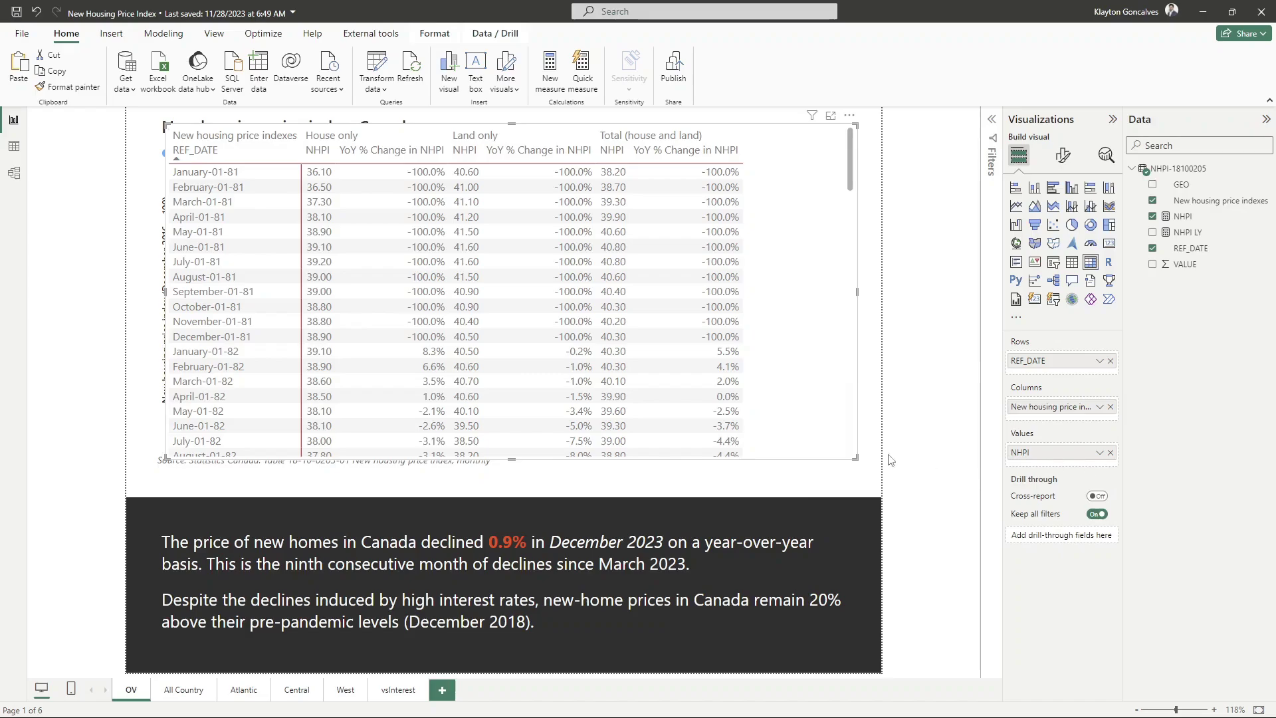
left_click_drag(608, 428, 596, 451)
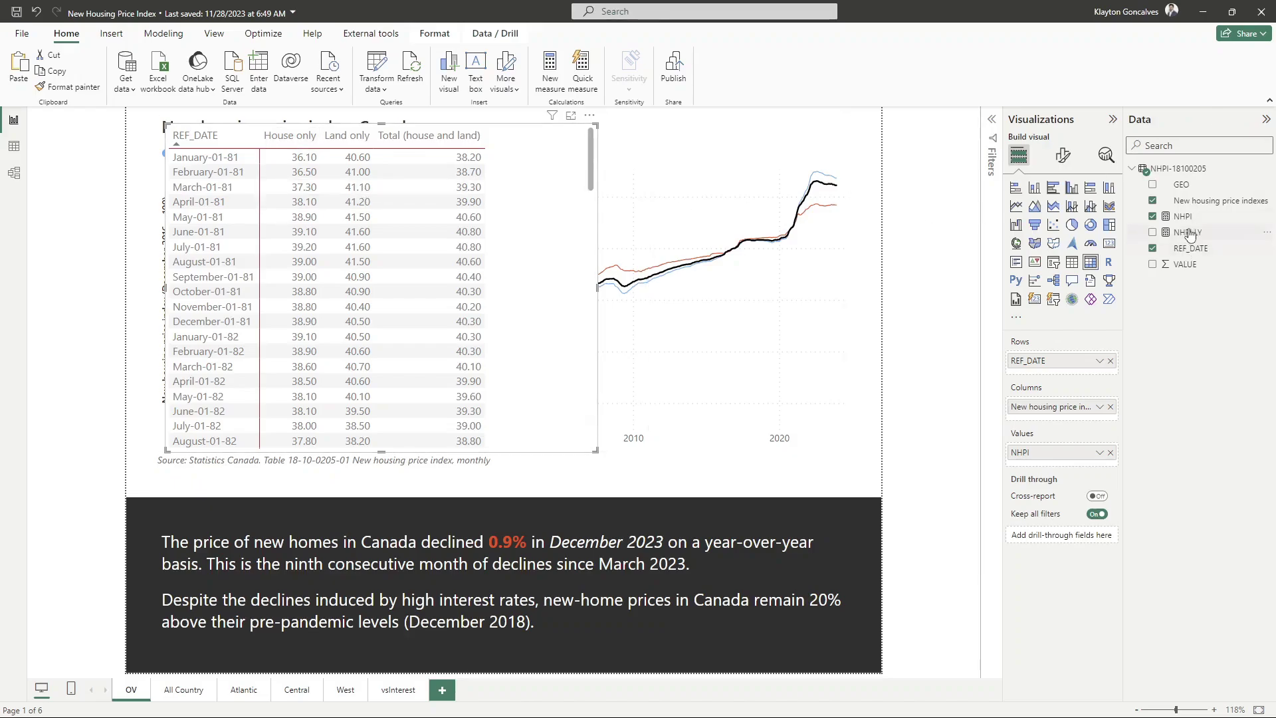
left_click_drag(1189, 234, 1081, 462)
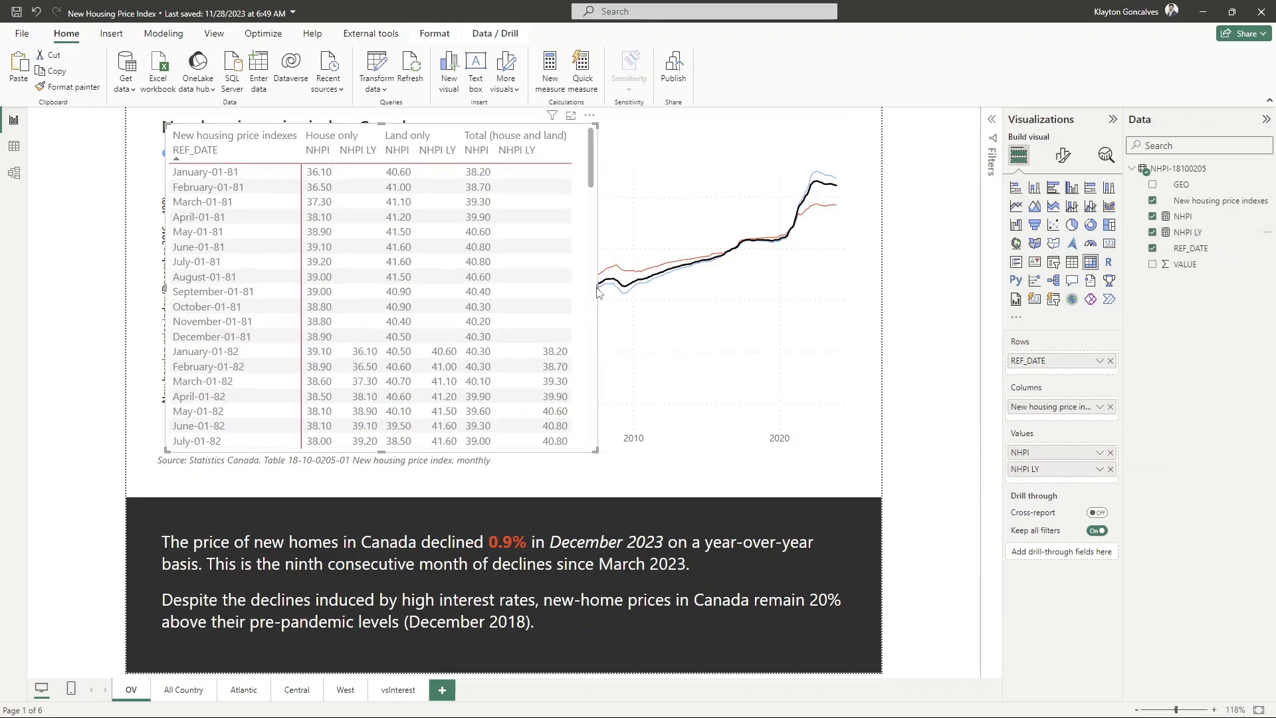
Widen the matrix and sort it by REF_DATE in descending order
left_click_drag(596, 290, 740, 312)
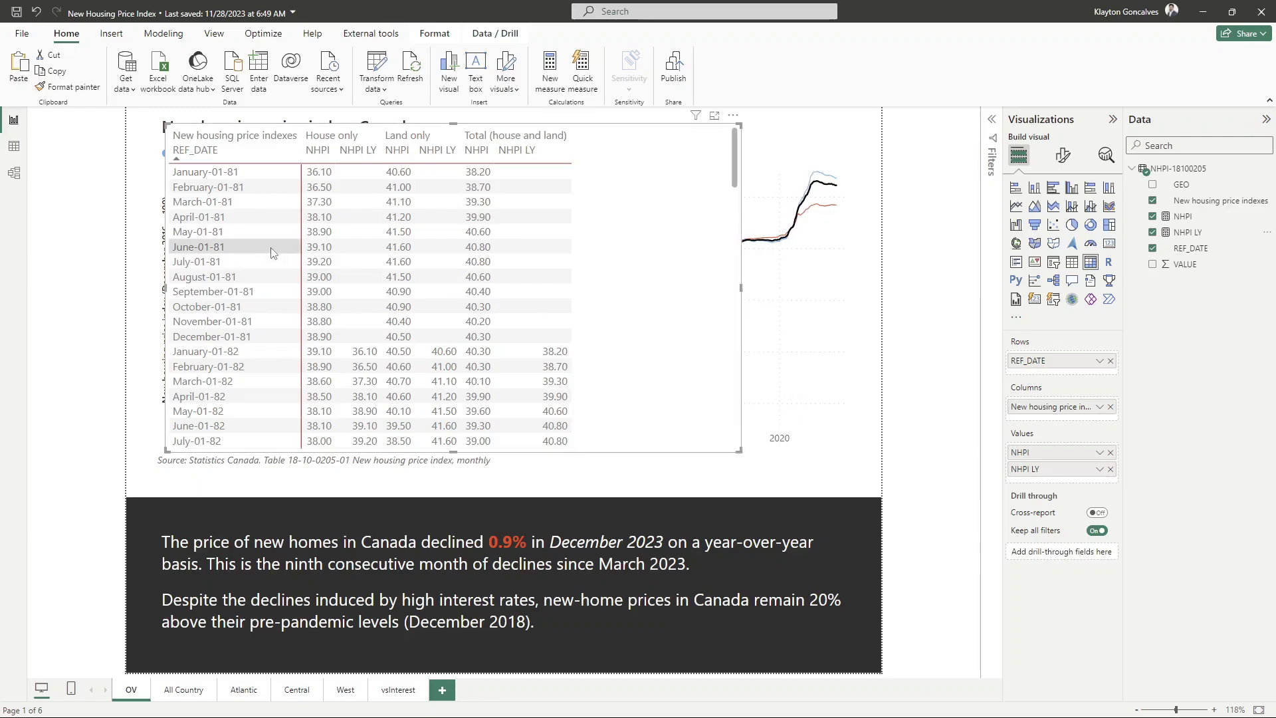
left_click(214, 157)
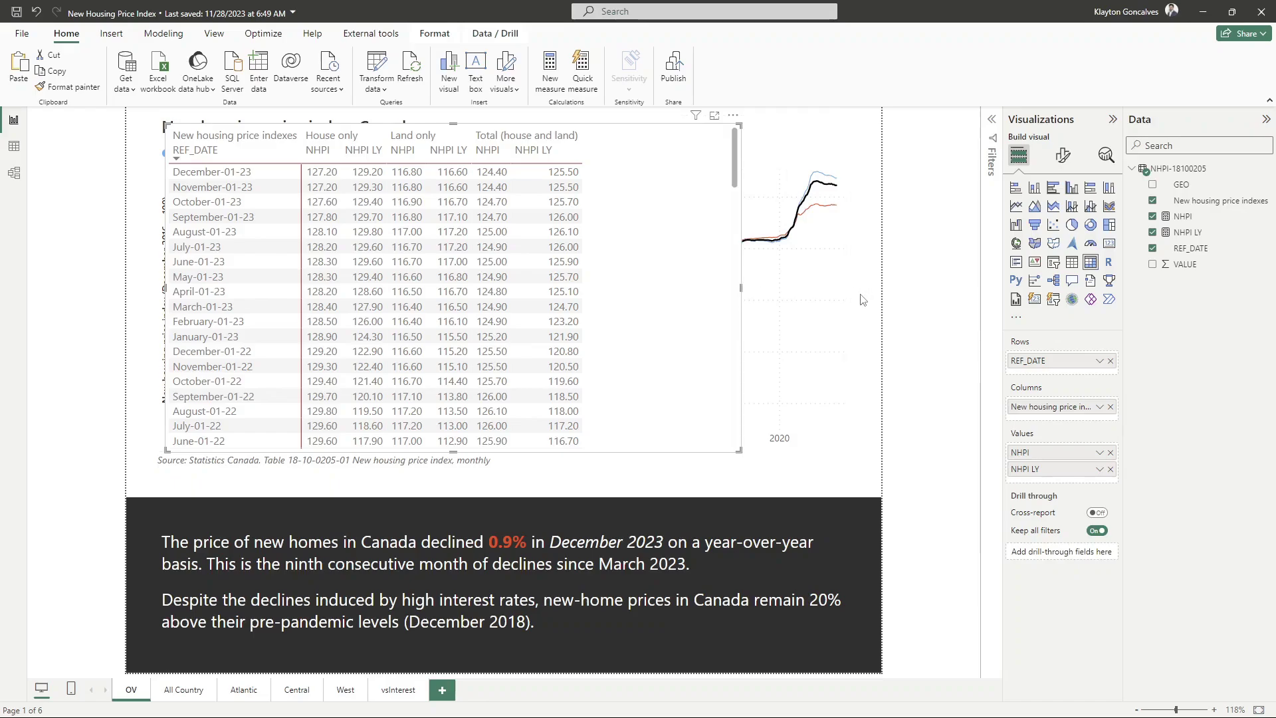
Add a text box with the note CY / LY -1 over the matrix and delete it
left_click(479, 65)
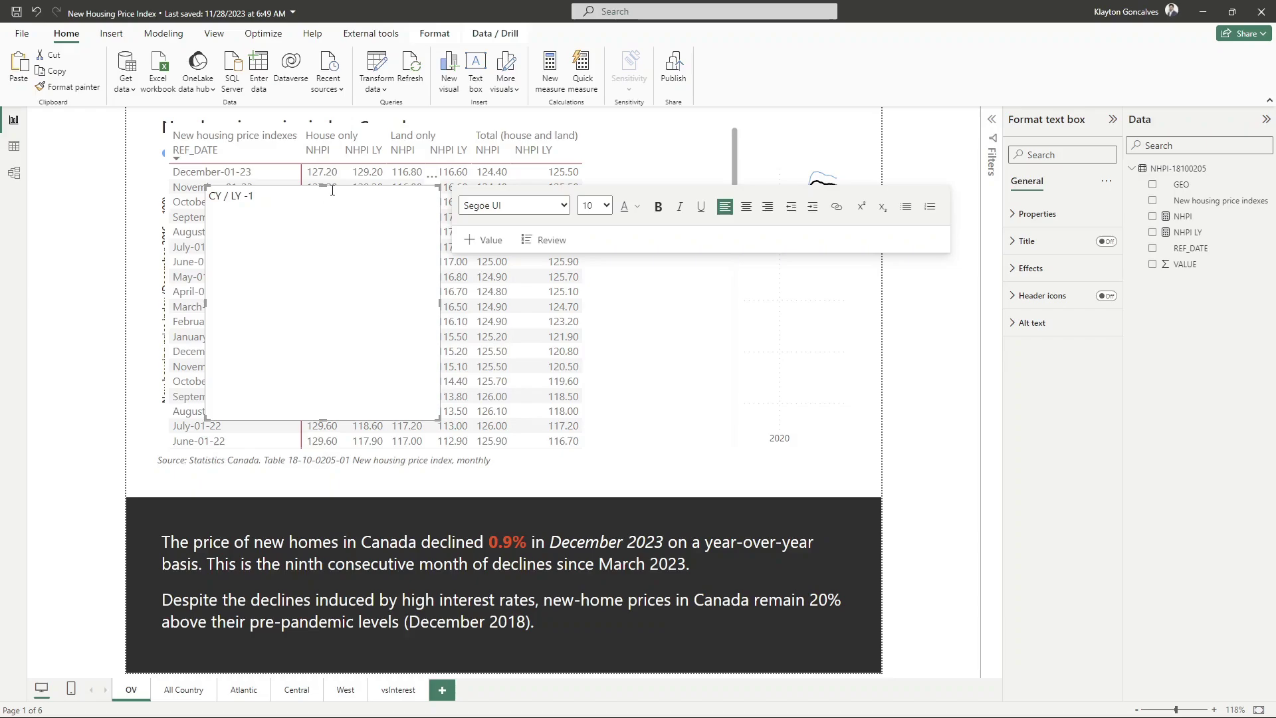
key("Delete")
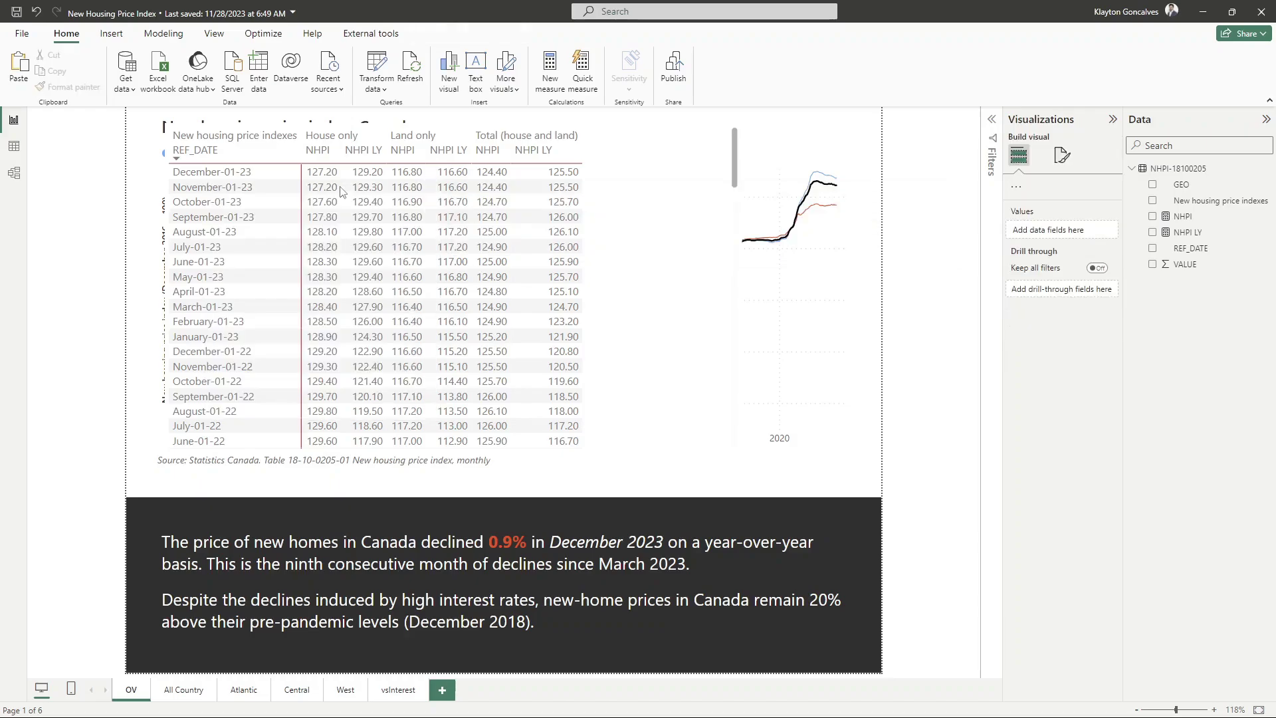
Create a new measure in the NHPI-18100205 table named % Change YoY and begin its formula with DIVIDE
right_click(1188, 236)
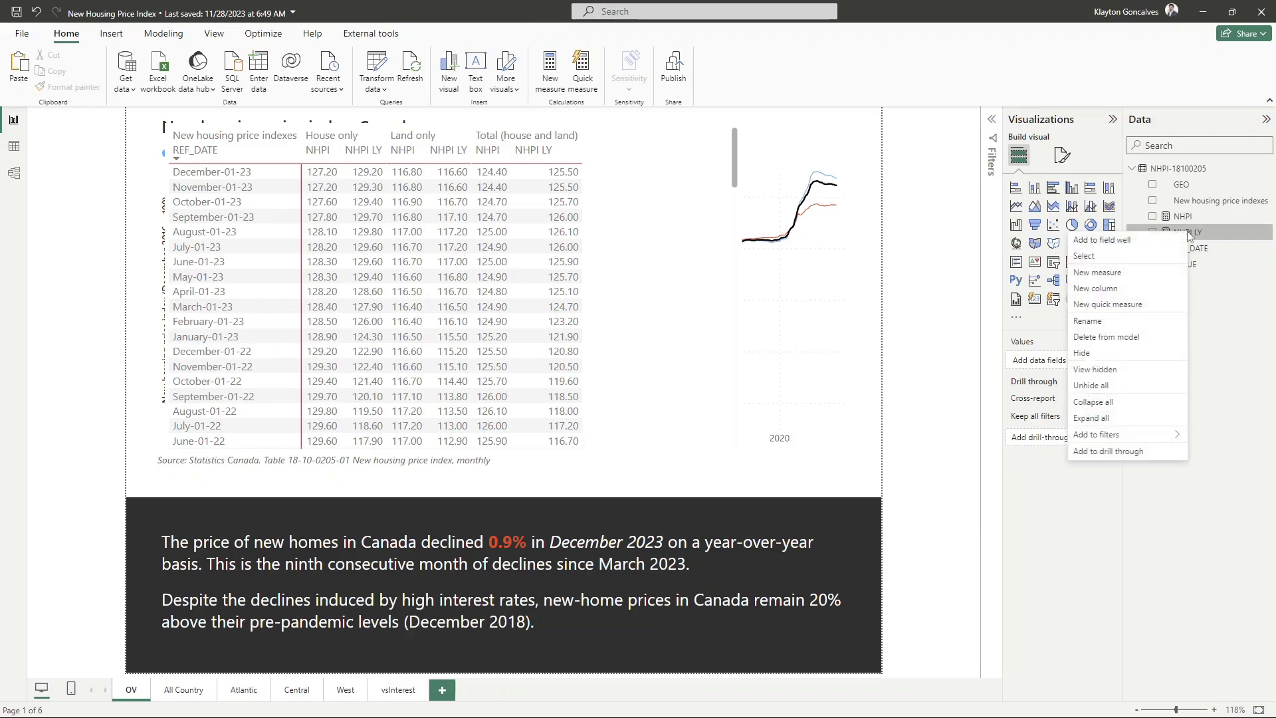
key("Escape")
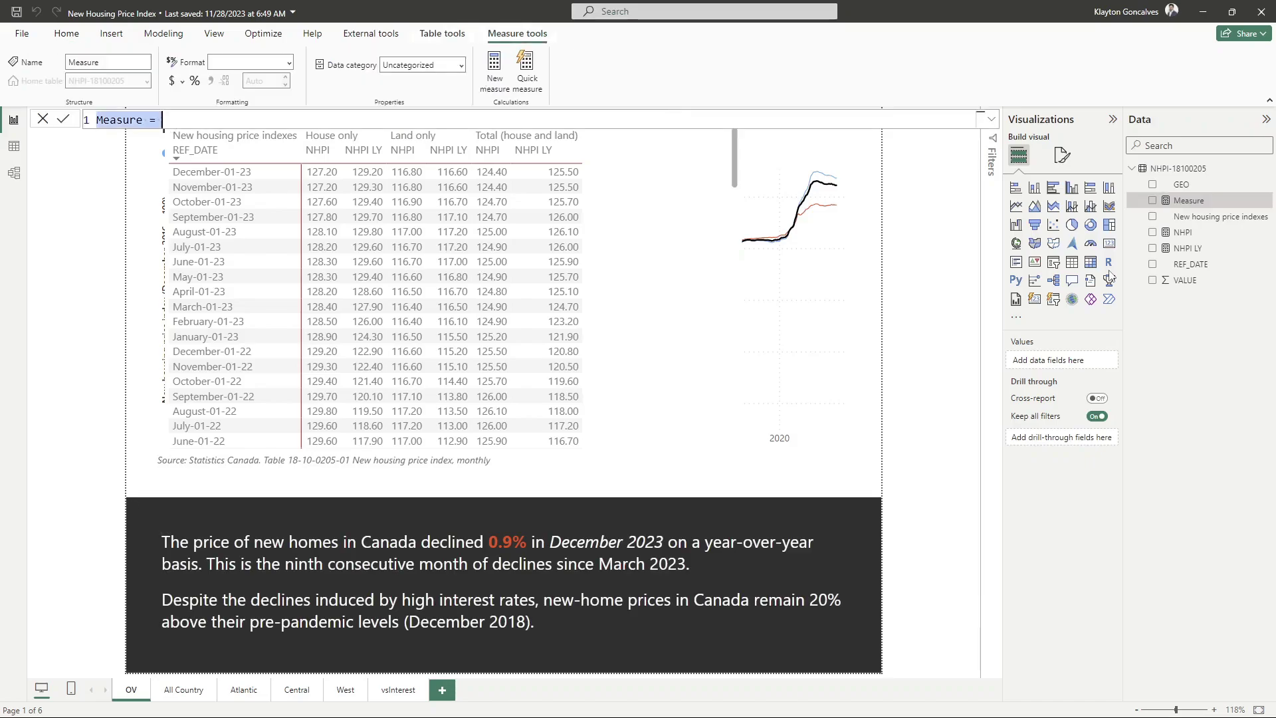
left_click(992, 122)
left_click_drag(183, 126, 85, 120)
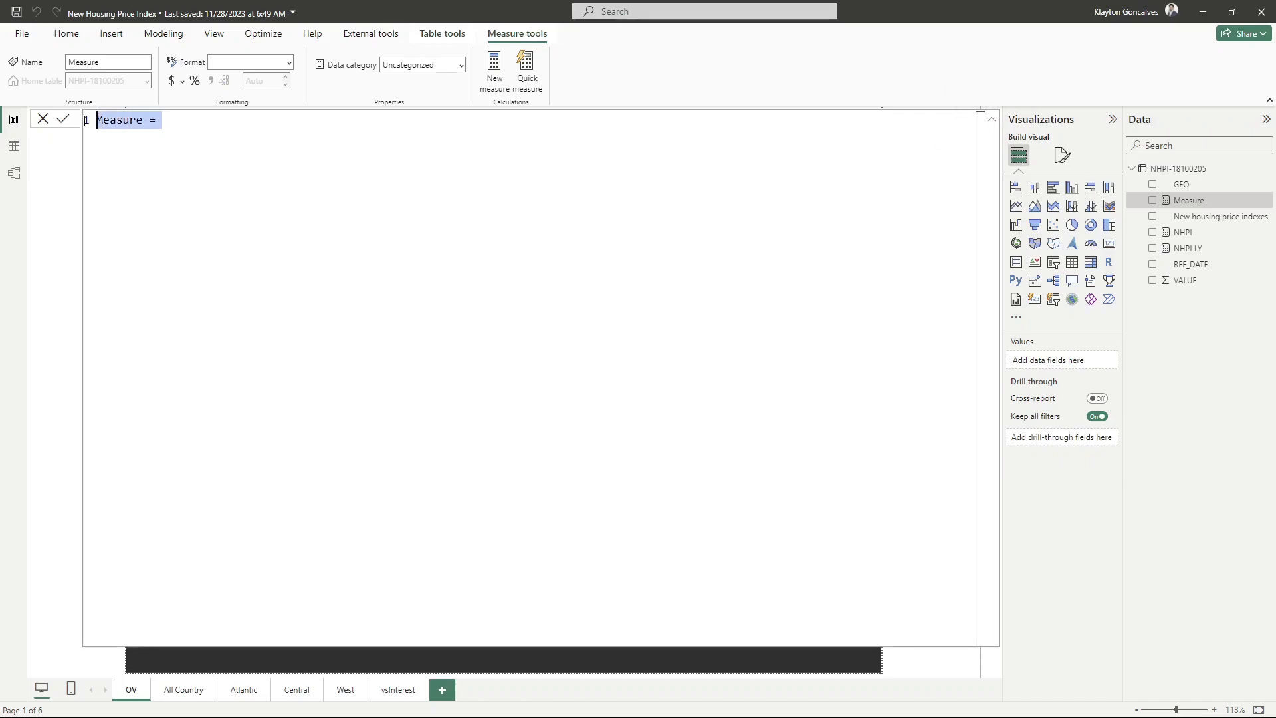
type("% C")
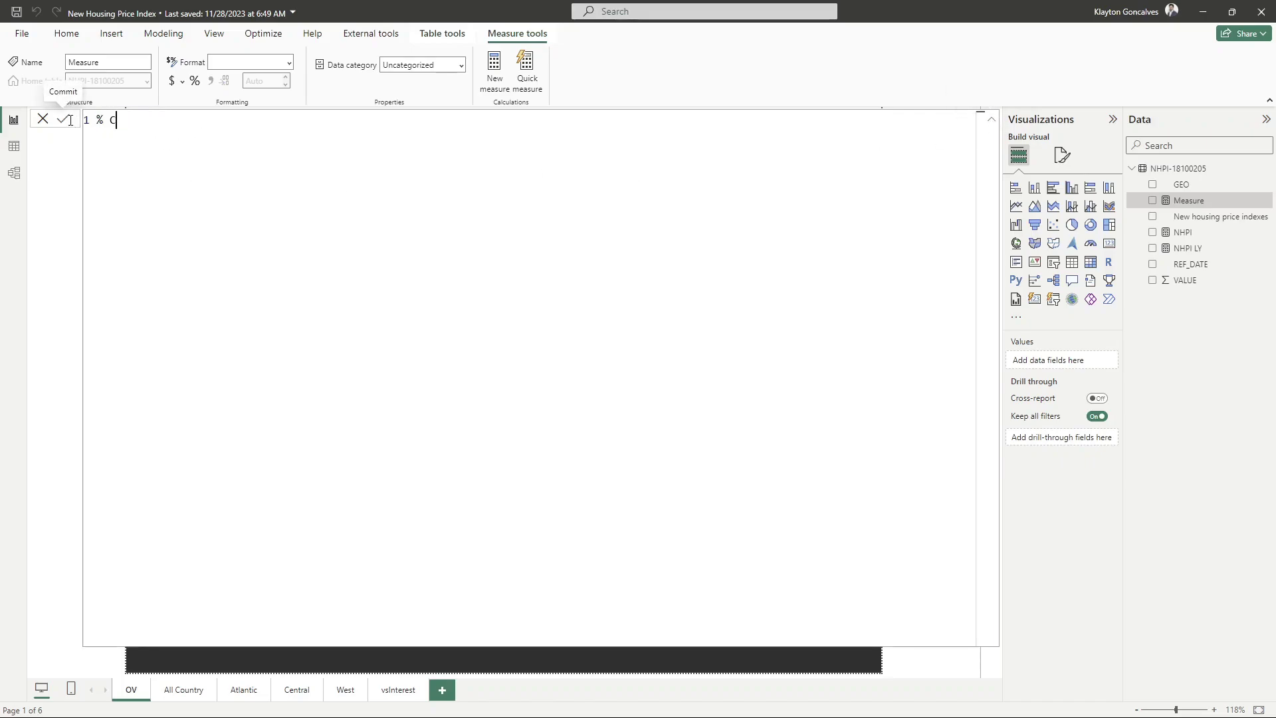
type("hange YoY")
type("= DIV")
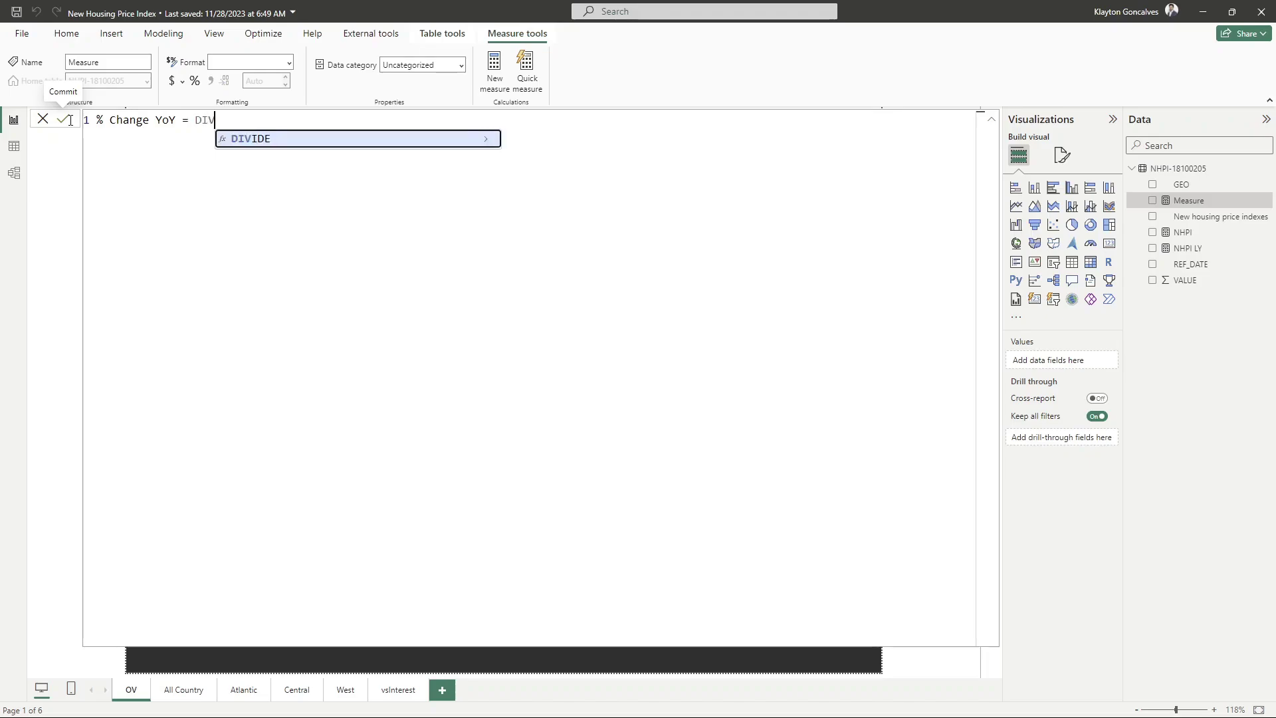
type("IDE (")
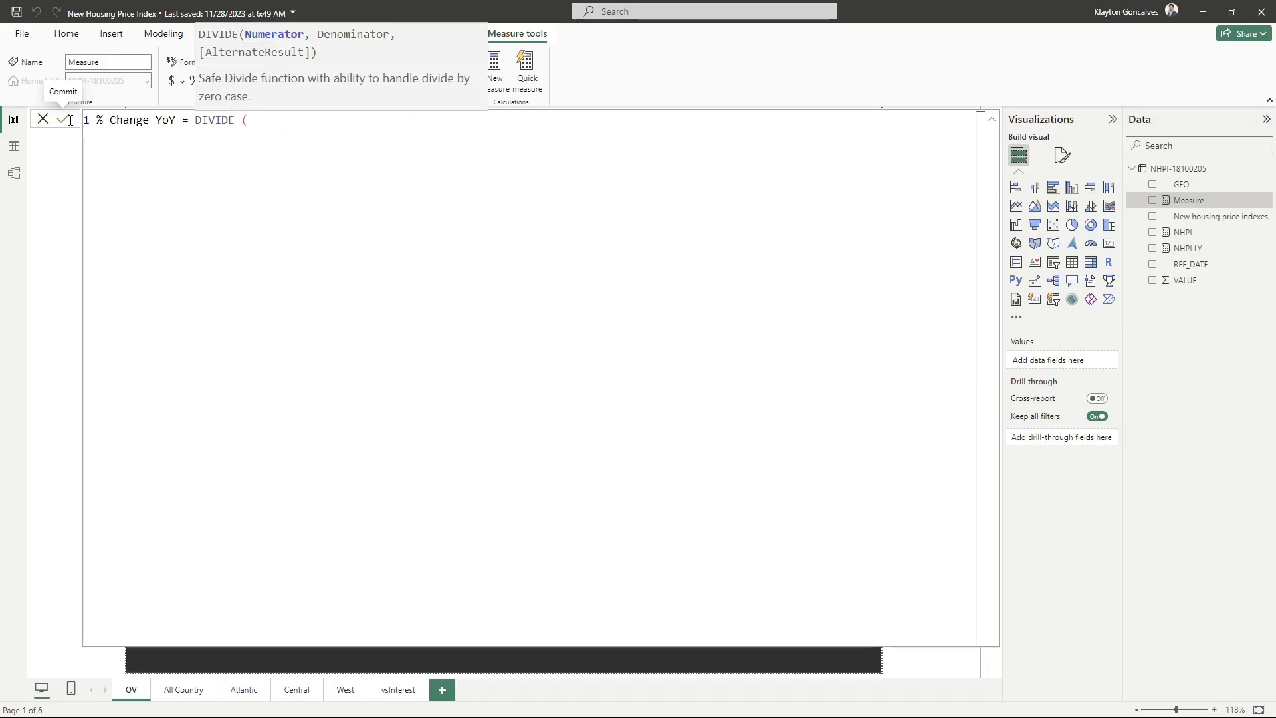
type("NHPI")
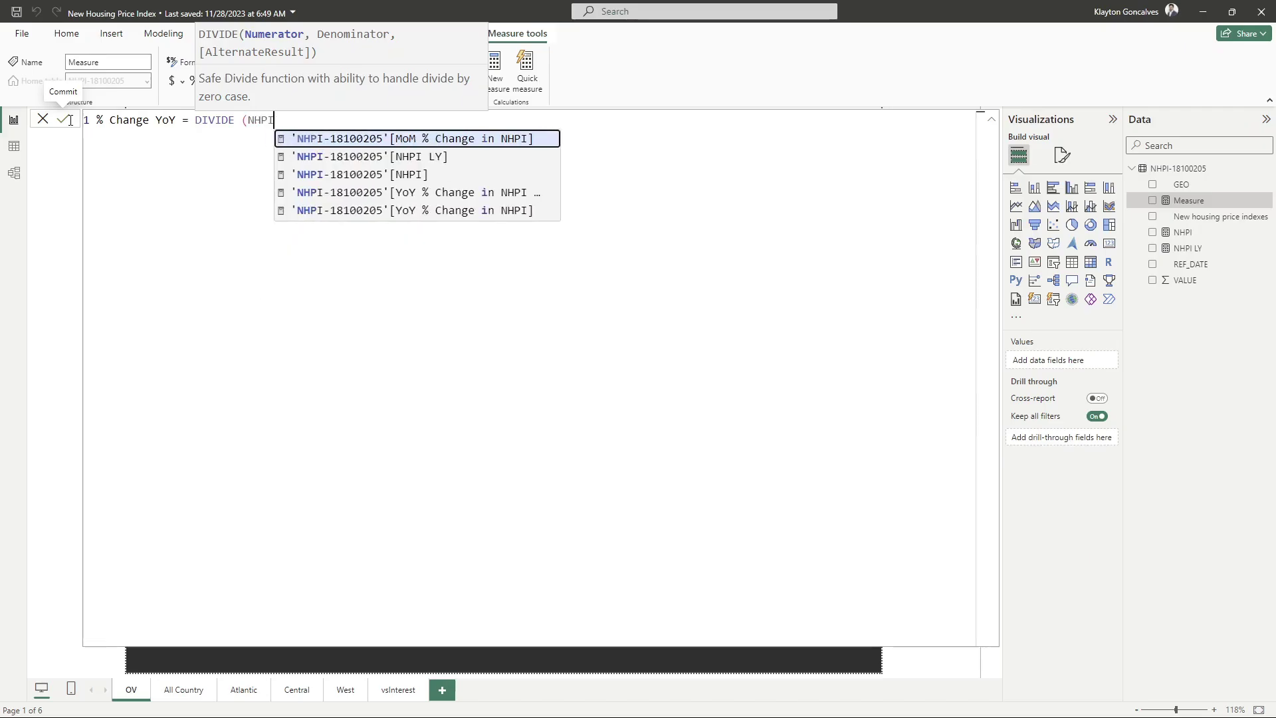
key("Down")
key("Down")
key("Tab")
key("BackSpace")
key("BackSpace")
key("BackSpace")
key("BackSpace")
key("BackSpace")
key("BackSpace")
key("BackSpace")
key("BackSpace")
key("BackSpace")
key("BackSpace")
key("BackSpace")
key("BackSpace")
key("BackSpace")
key("BackSpace")
key("BackSpace")
key("BackSpace")
key("BackSpace")
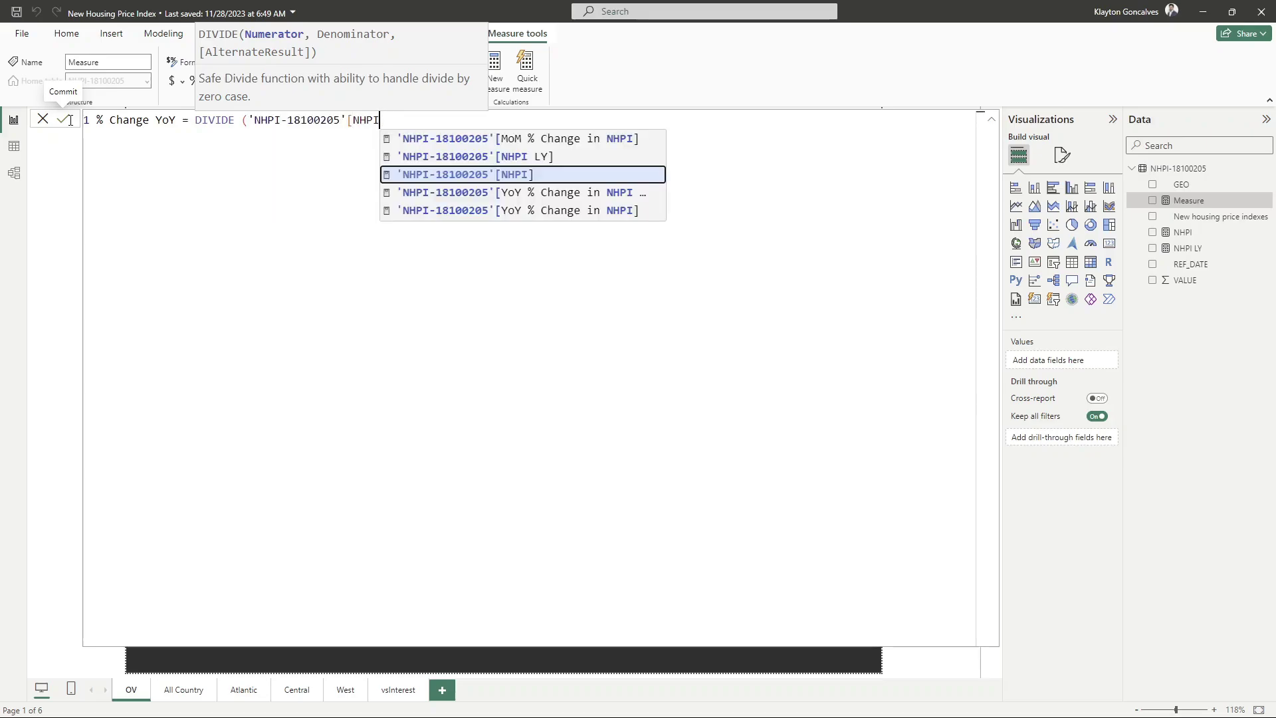
key("BackSpace")
key("BackSpace")
key("BackSpace")
key("BackSpace")
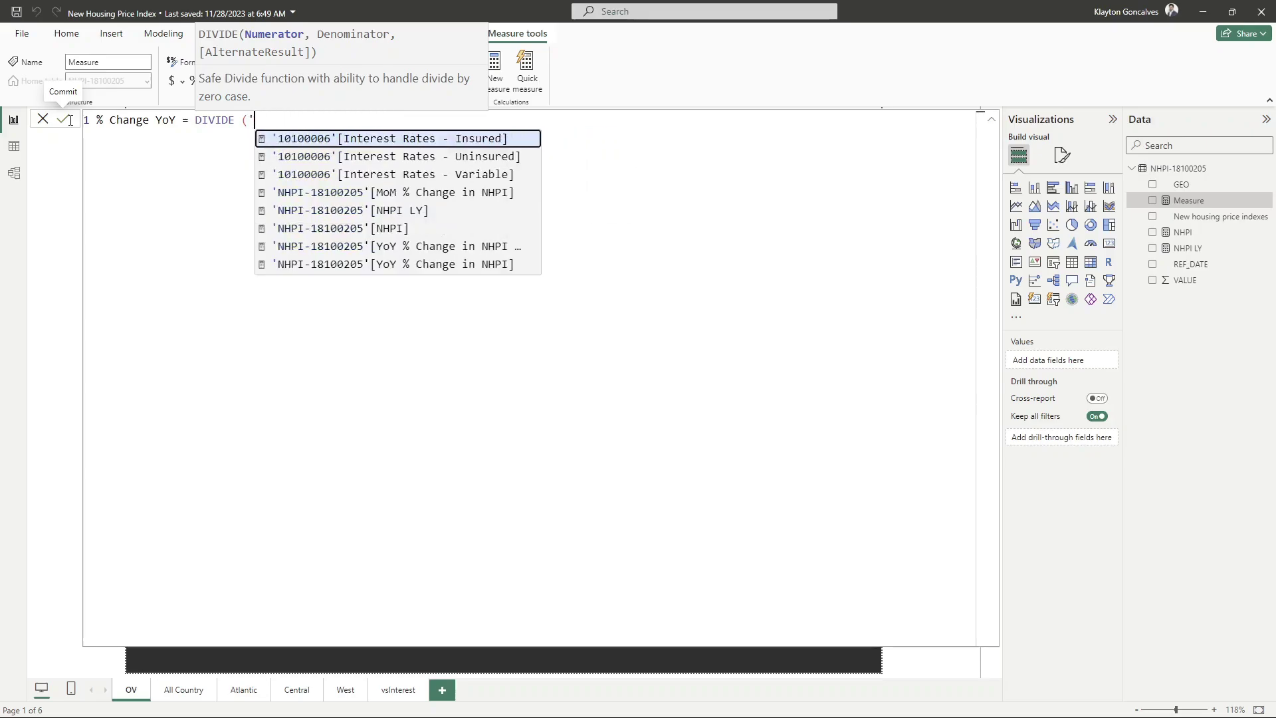
Complete the DIVIDE formula with [NHPI] as numerator and [NHPI LY] as denominator, followed by -1
type("[N")
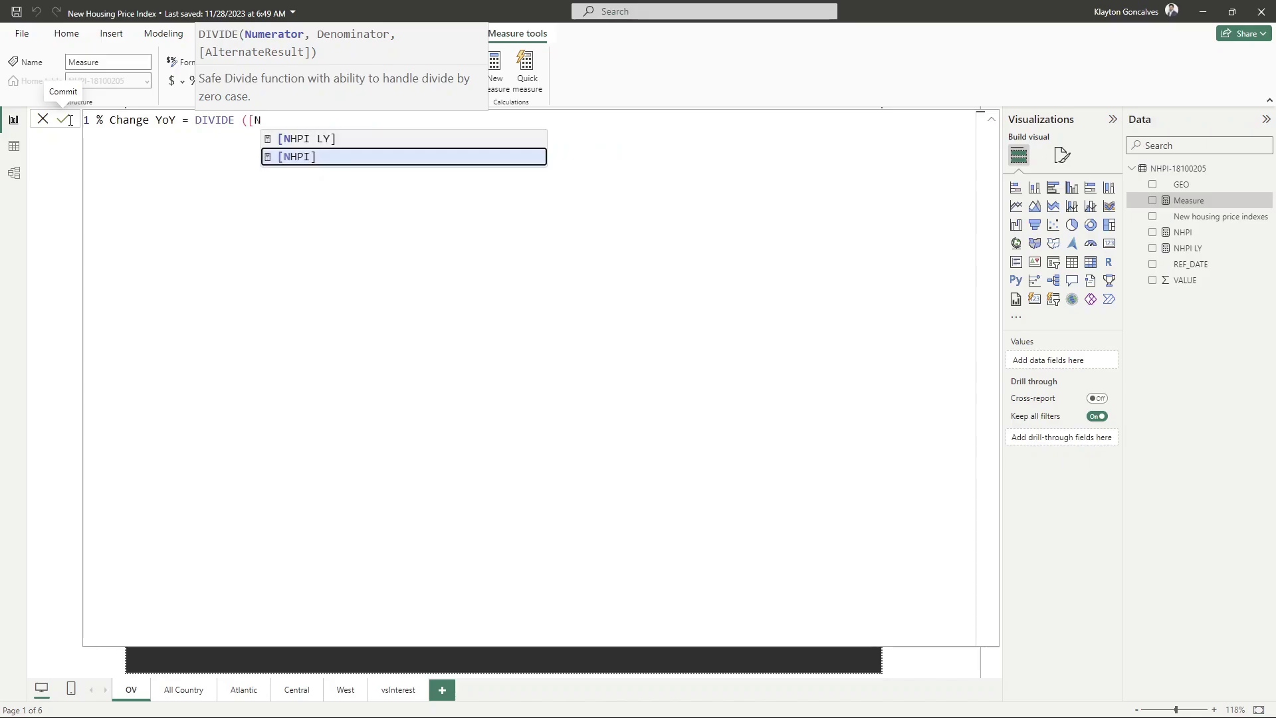
type("HPI], ")
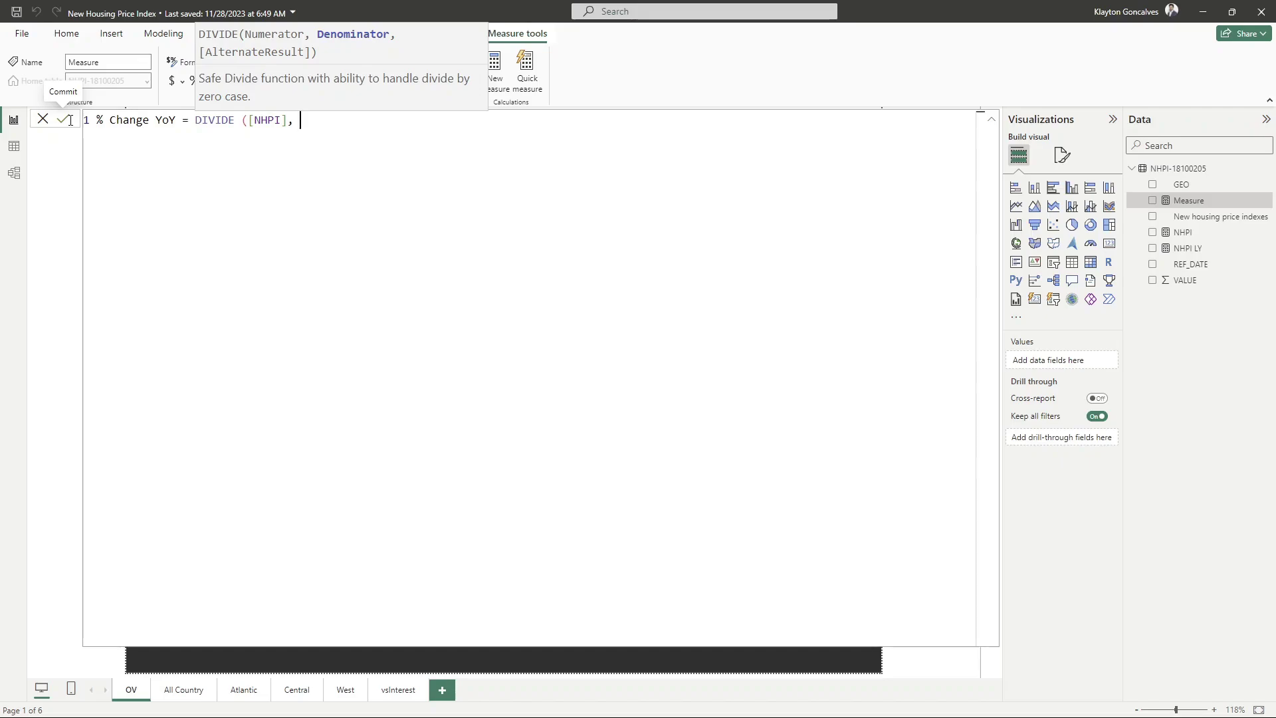
type("[N")
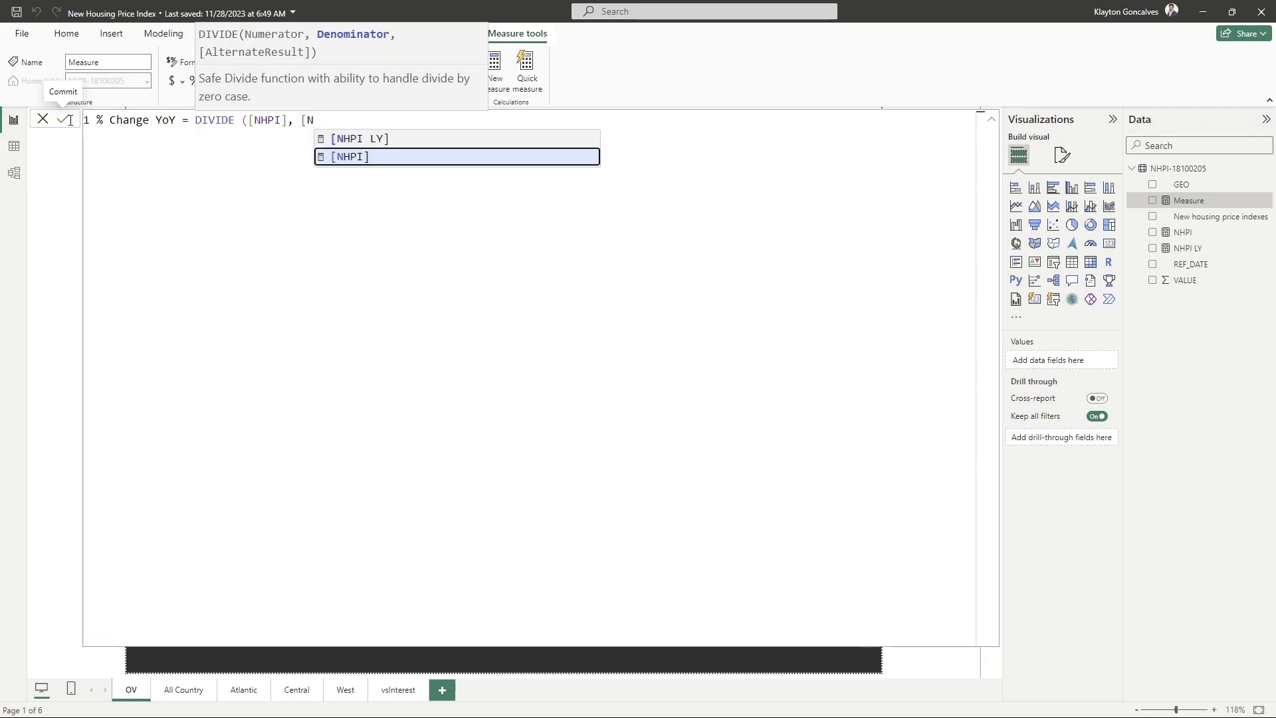
key("Up")
key("Tab")
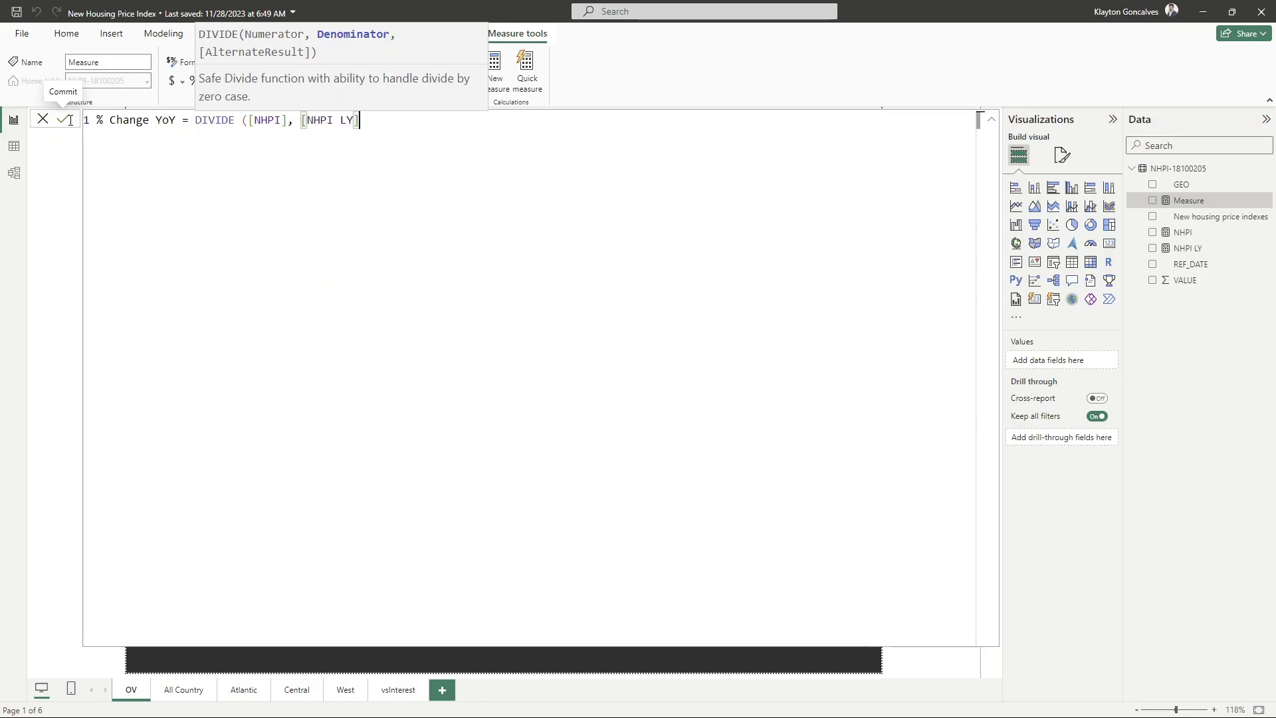
type(") =")
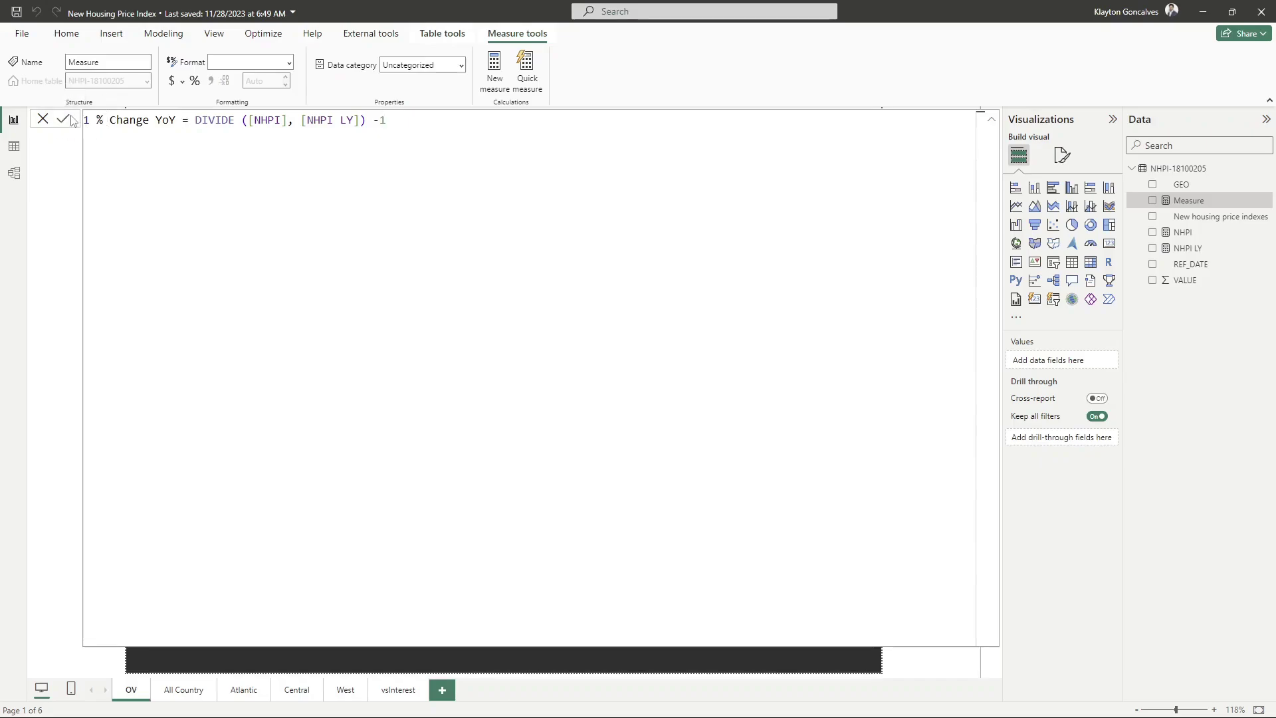
Save the % Change YoY measure, collapse the formula editor and format the measure as a percentage
left_click(63, 119)
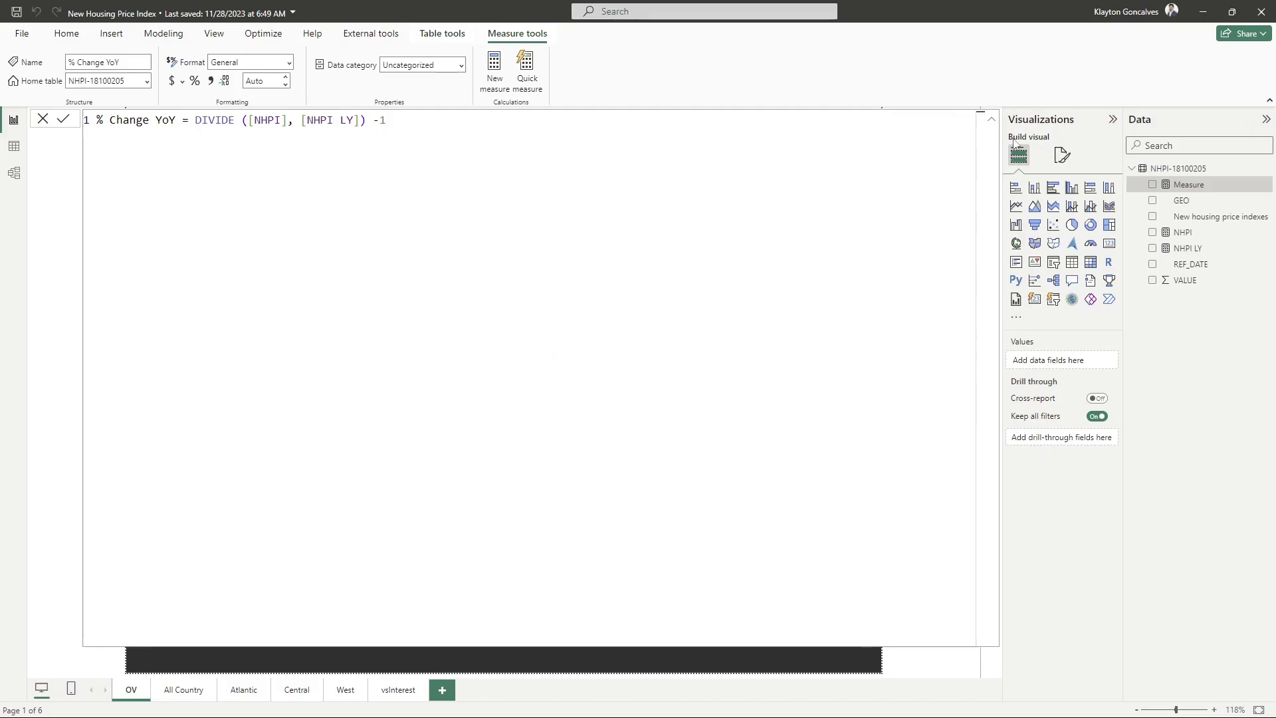
left_click(991, 125)
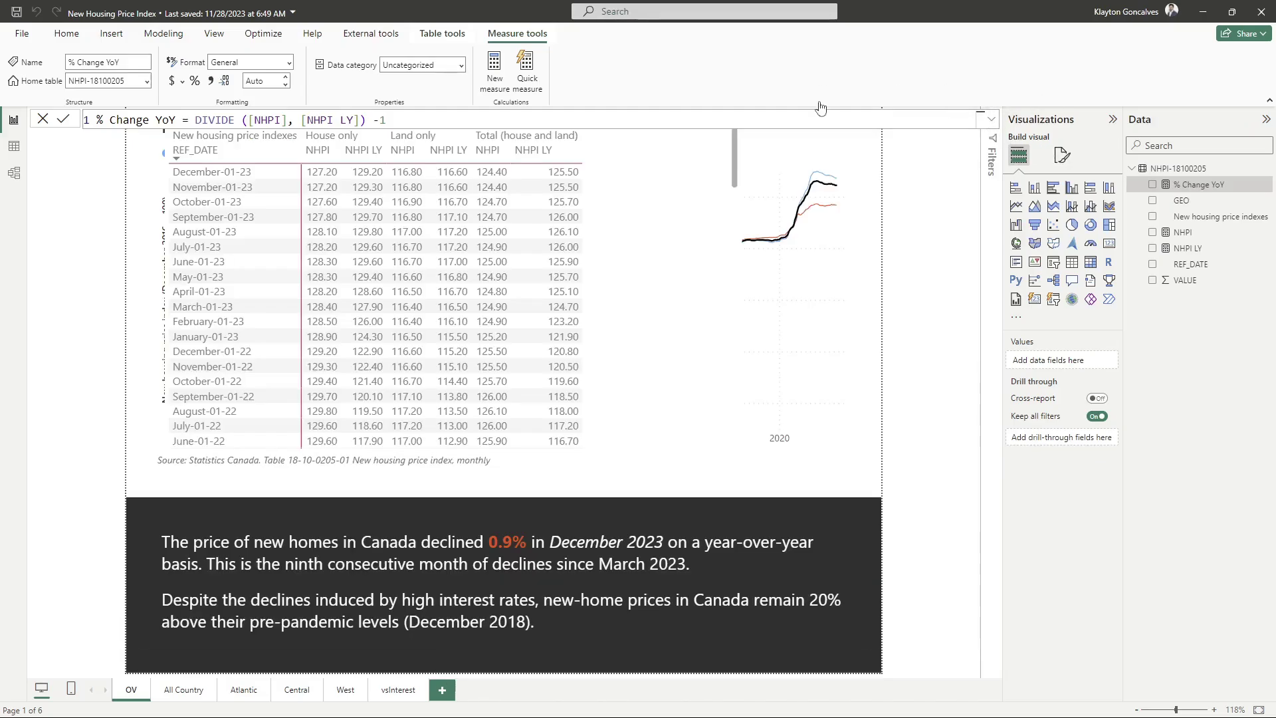
left_click(195, 81)
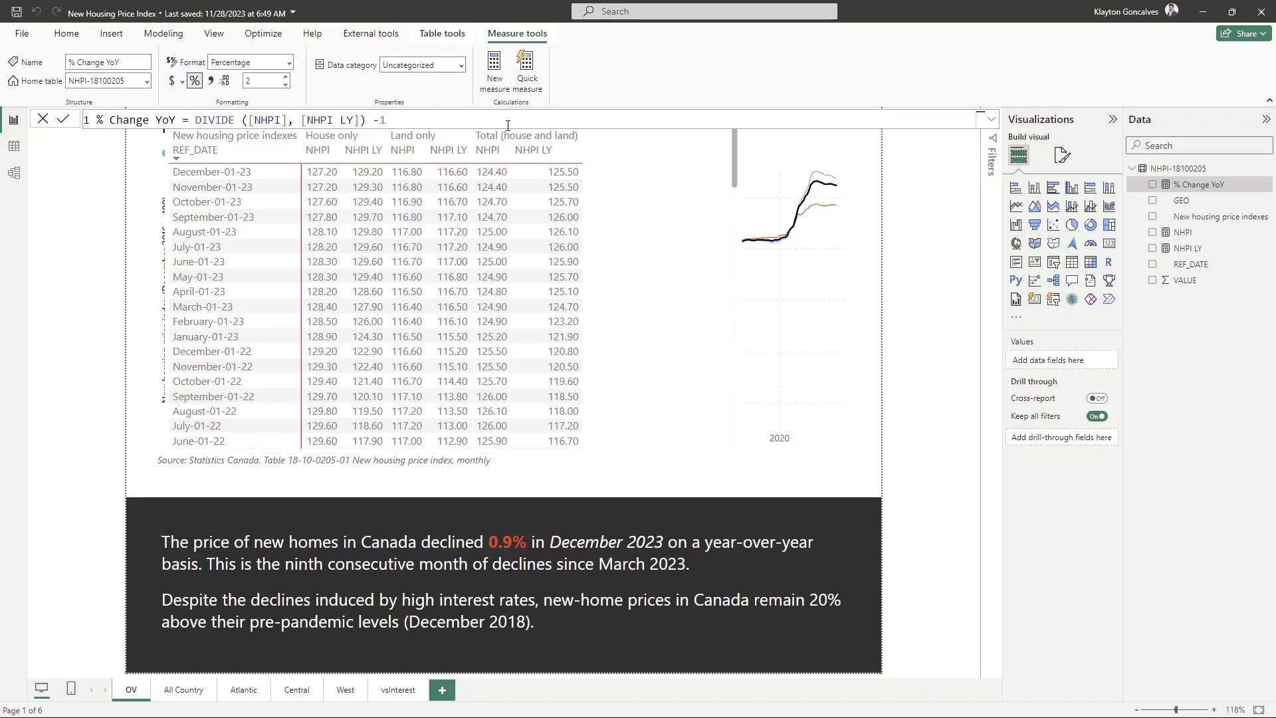
Add % Change YoY to the matrix values below NHPI LY and widen the matrix to fit all its columns
left_click(695, 197)
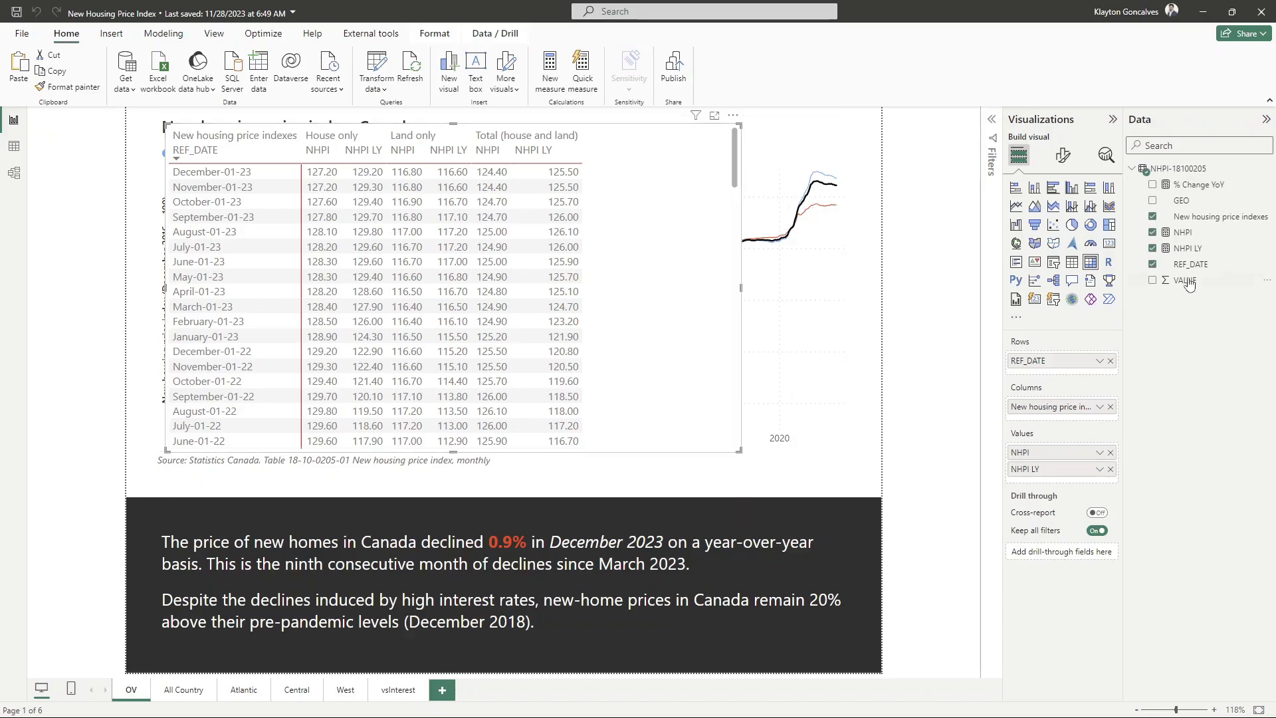
left_click_drag(1188, 190, 1067, 482)
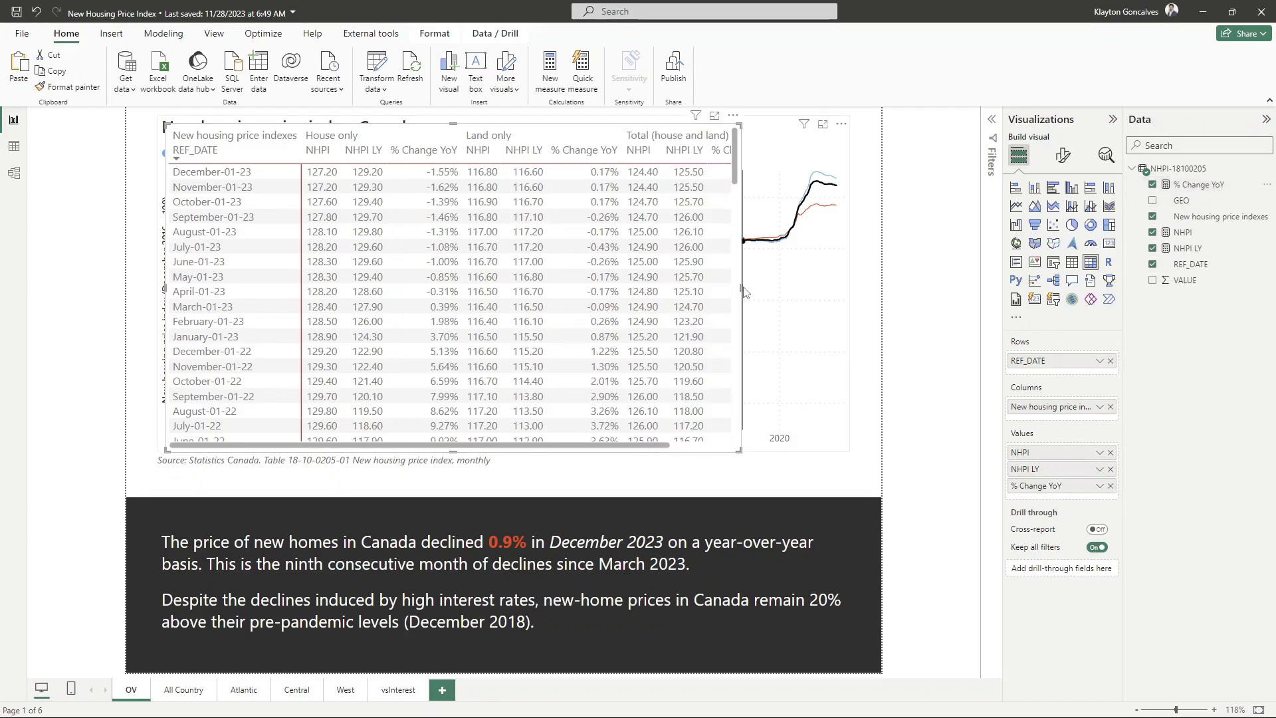
left_click_drag(740, 292, 859, 296)
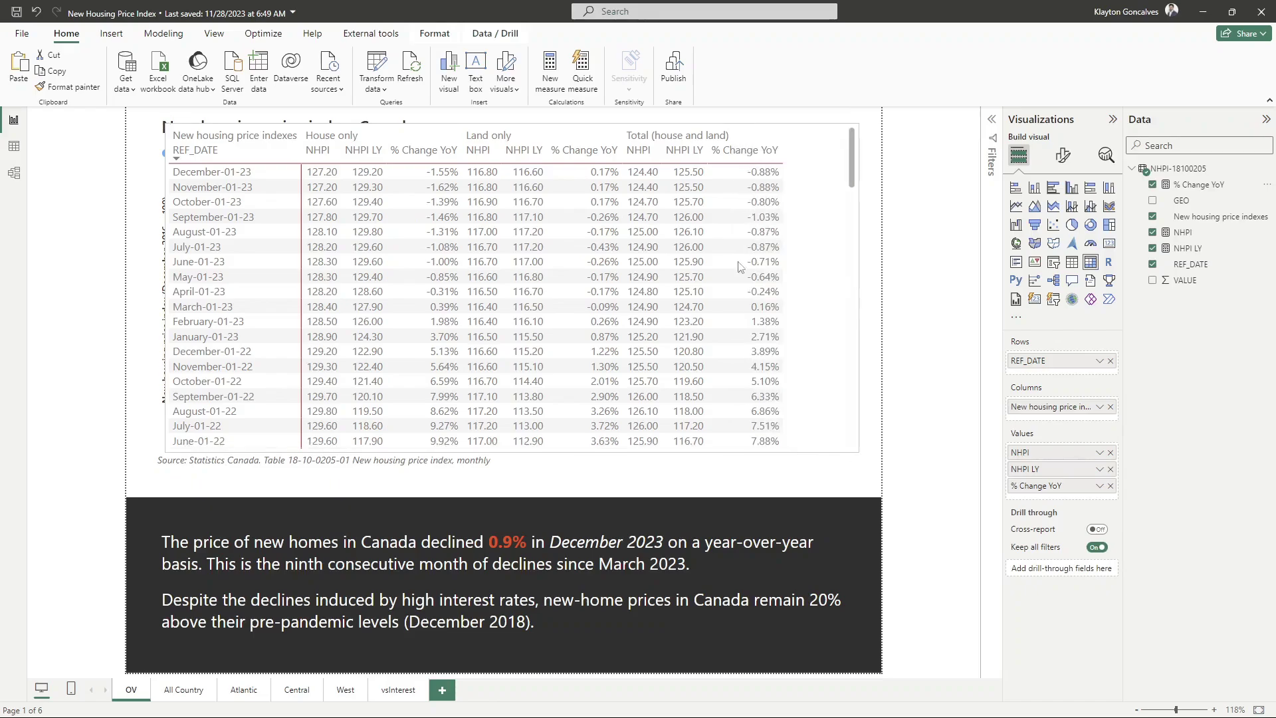